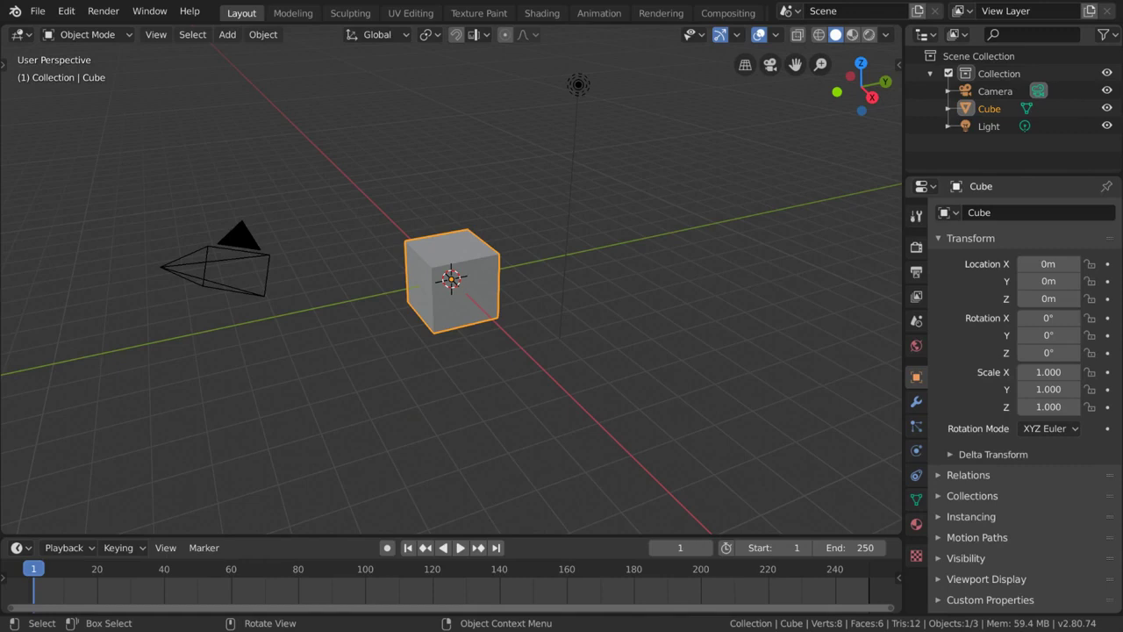
Step: In the Shading workspace, select the cube, switch it to Edit Mode and select all vertices
click(541, 12)
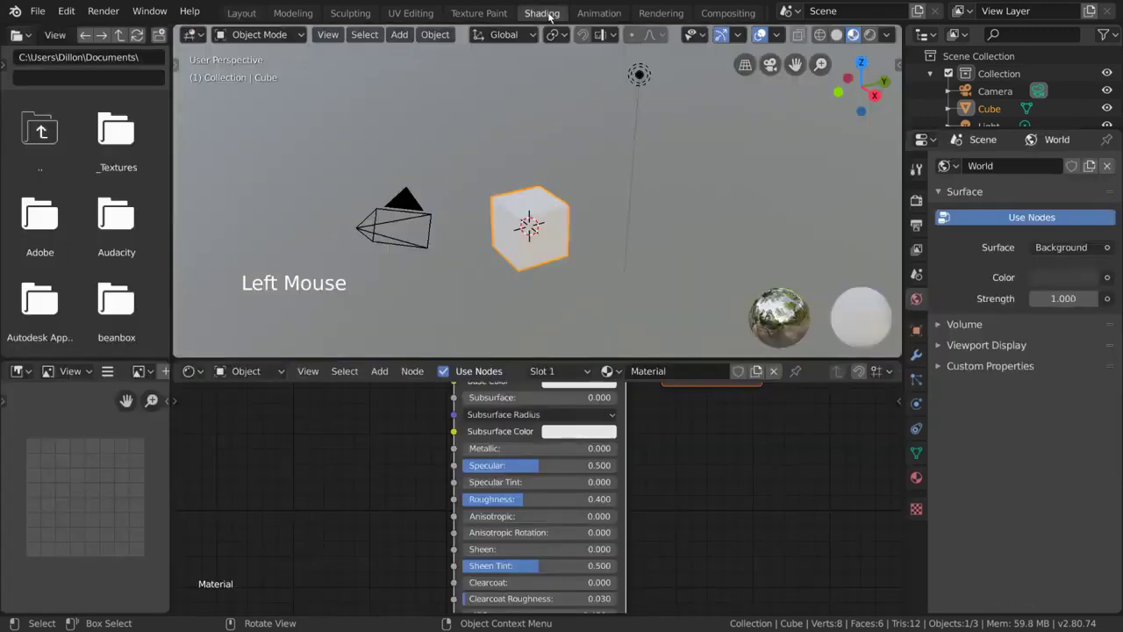
click(552, 205)
click(262, 35)
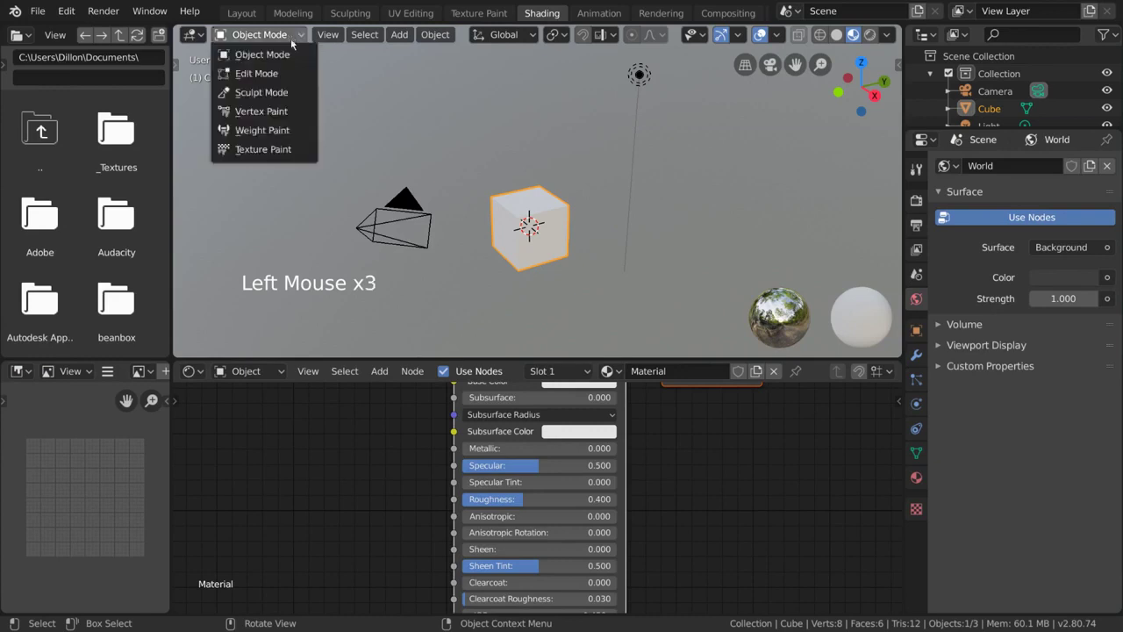
click(290, 73)
click(535, 187)
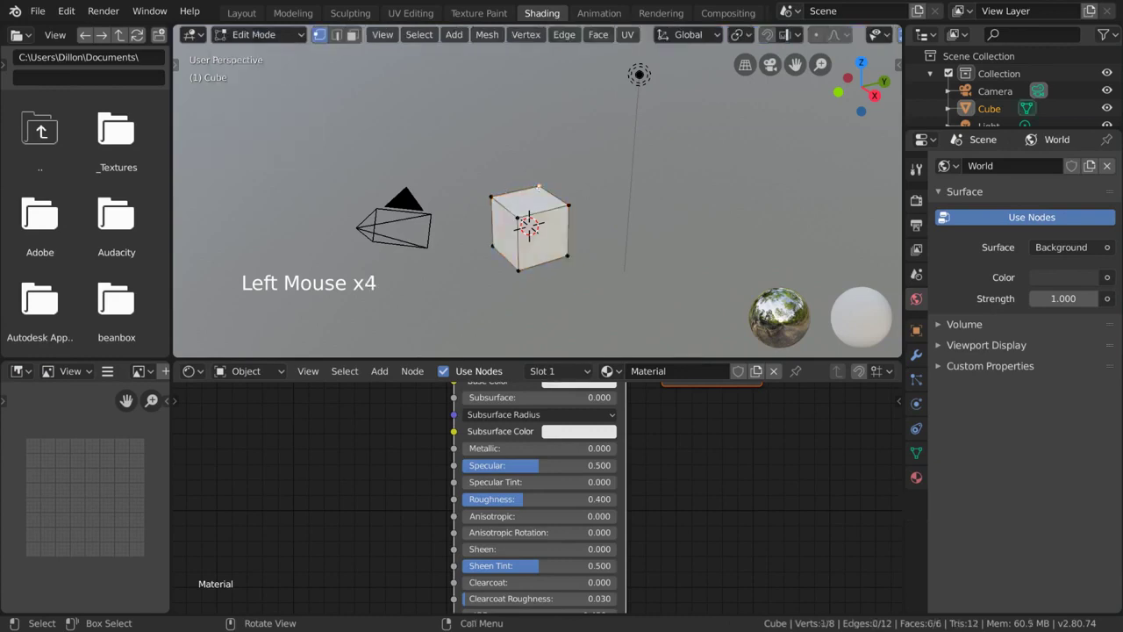
key(a)
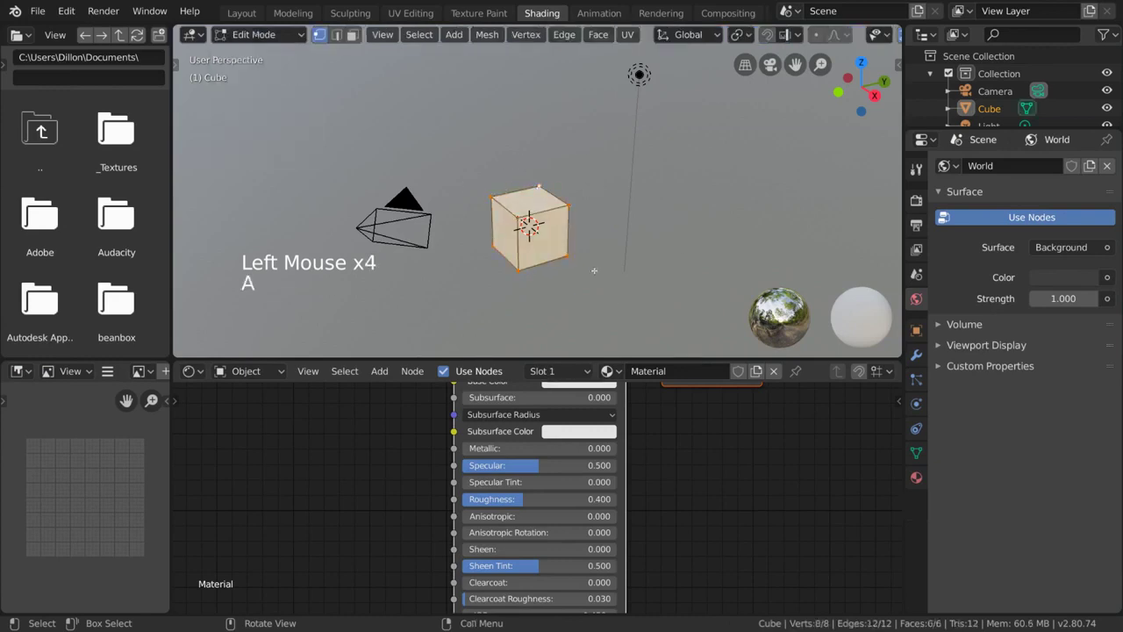
Step: Turn the bottom-left file browser panel into a UV Editor and browse its available images
click(21, 371)
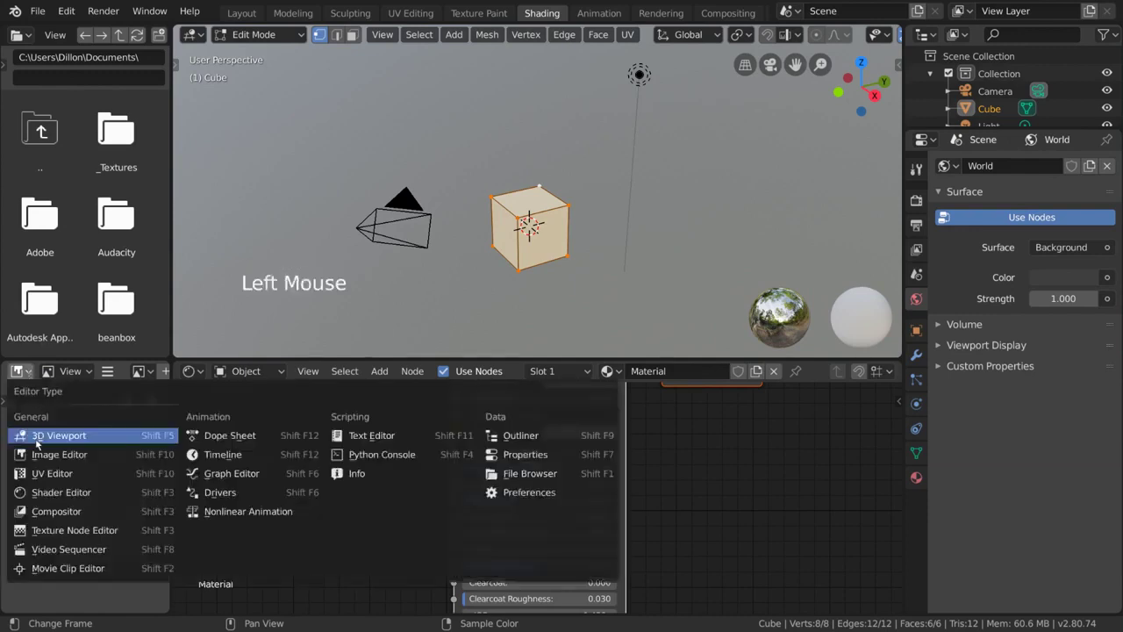
click(120, 474)
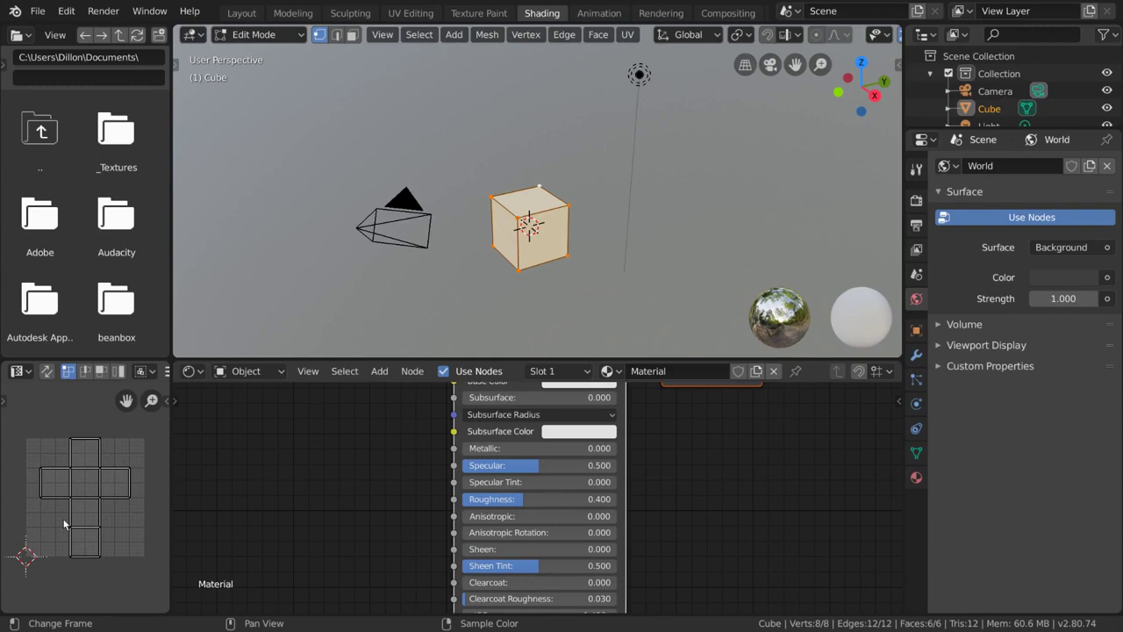
scroll(107, 376, down, 13)
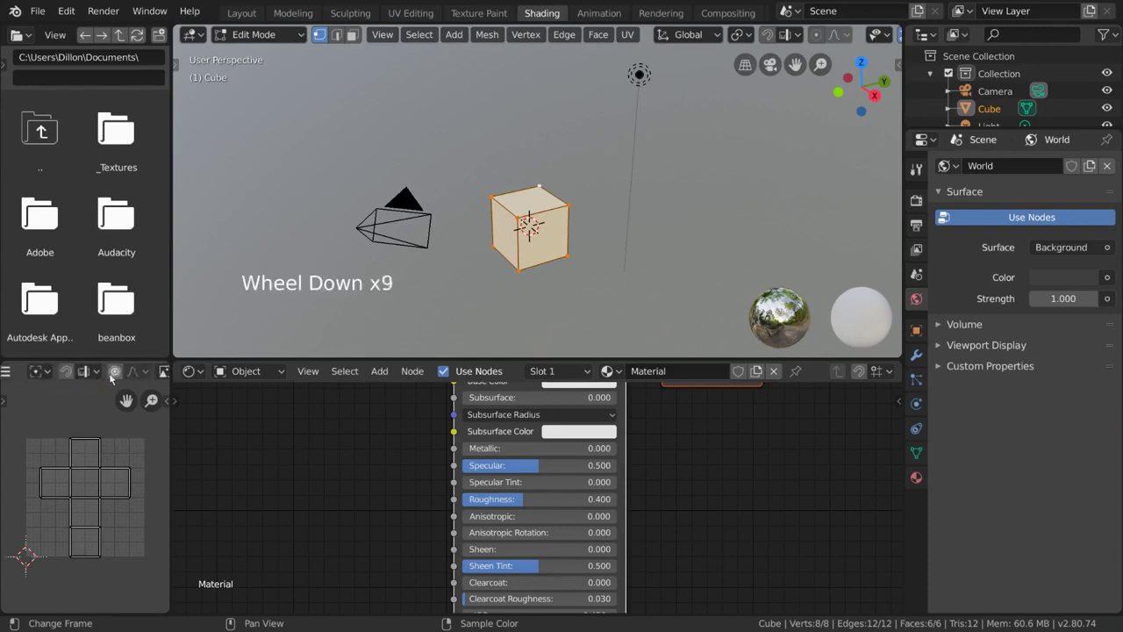
scroll(107, 376, down, 2)
click(67, 374)
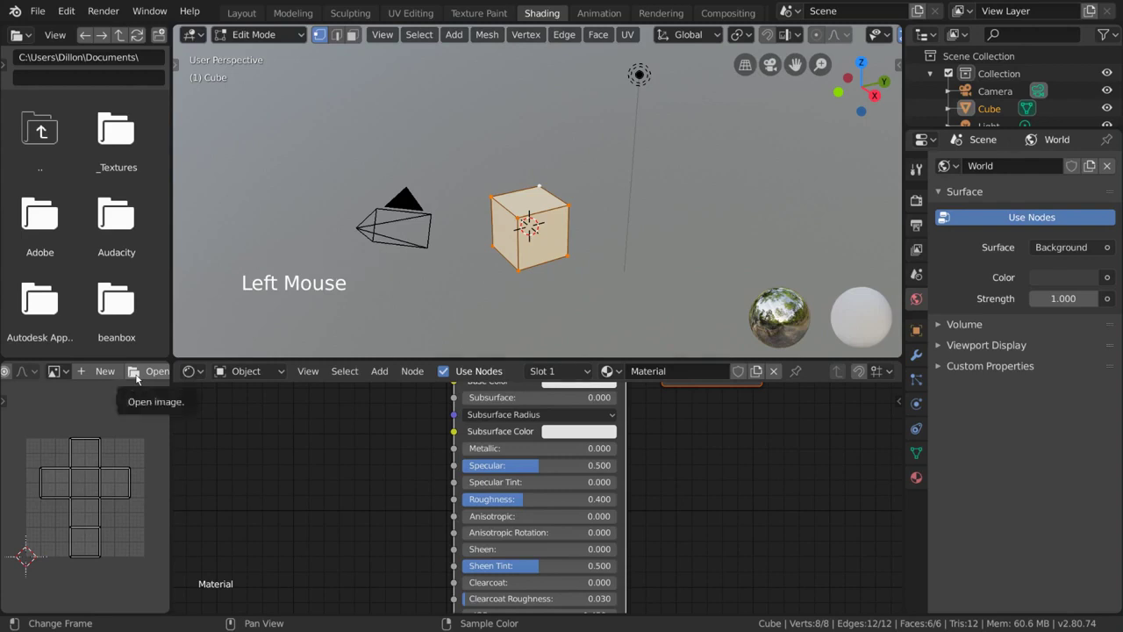
scroll(112, 374, up, 16)
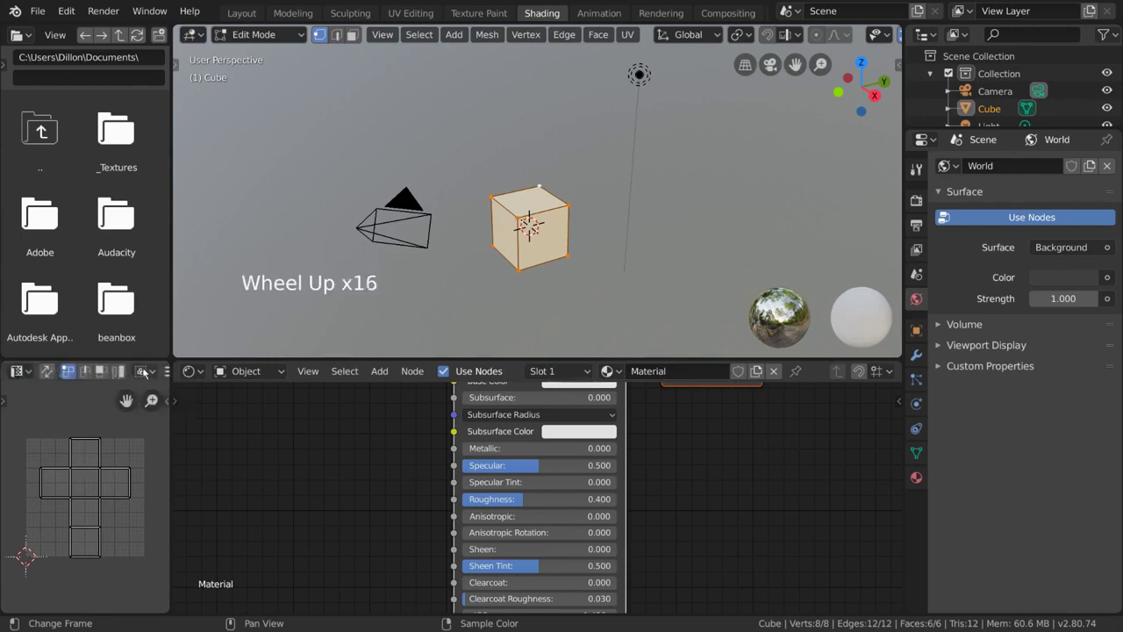
Step: Visit the UV Editing workspace, return to Shading and put the cube back in Edit Mode
click(410, 14)
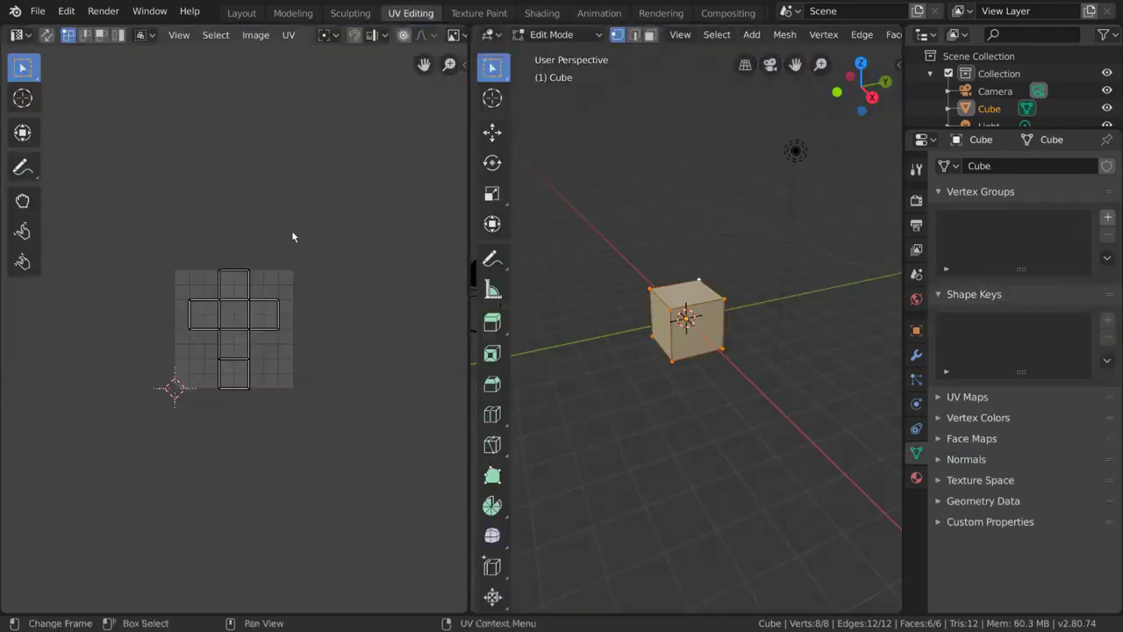
click(538, 14)
key(Tab)
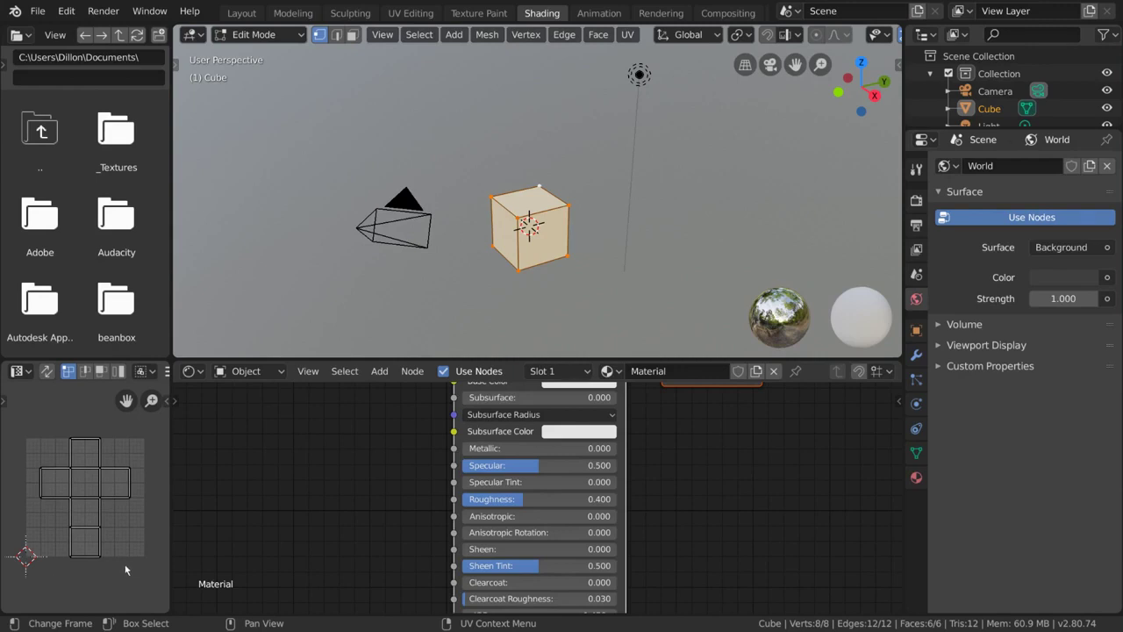
Step: Select all UVs and pick wood_planks_03-color.png in the _Textures folder
key(a)
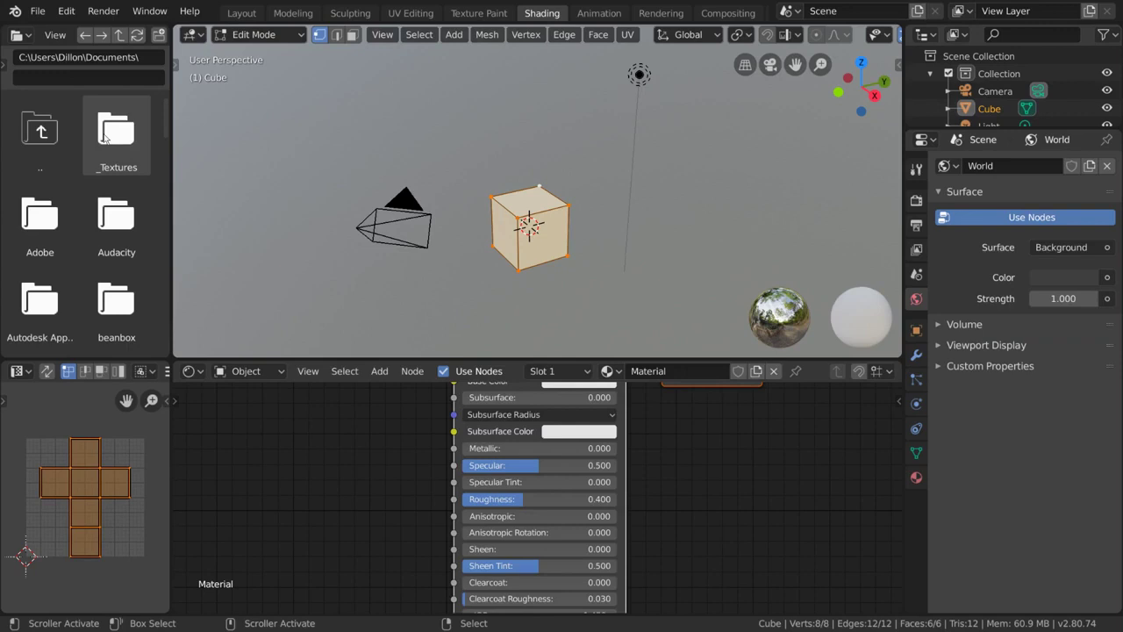
click(138, 135)
click(121, 214)
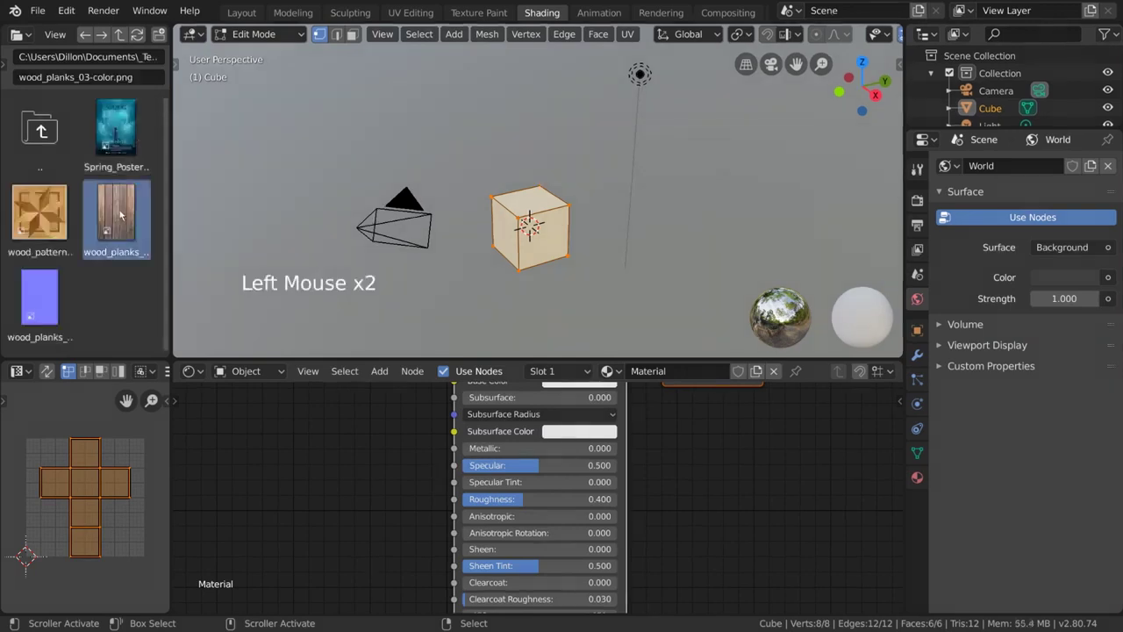
Step: Drop wood_planks_03-color.png into the material nodes as an image texture node and position it
drag(132, 216, 236, 437)
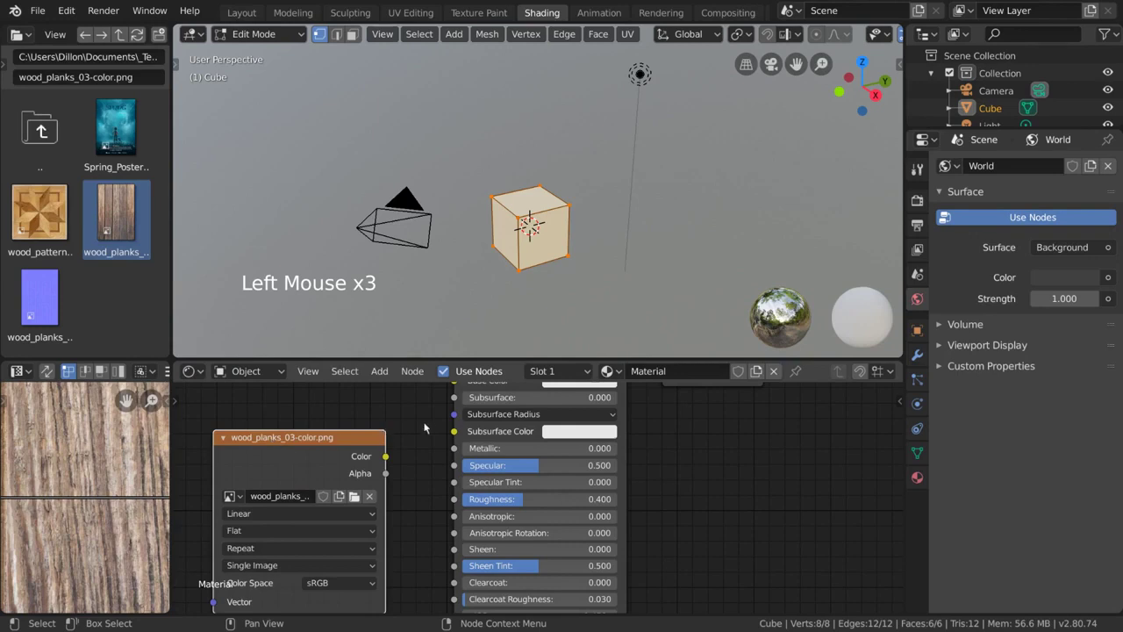
middle_drag(416, 431, 458, 453)
scroll(121, 458, down, 12)
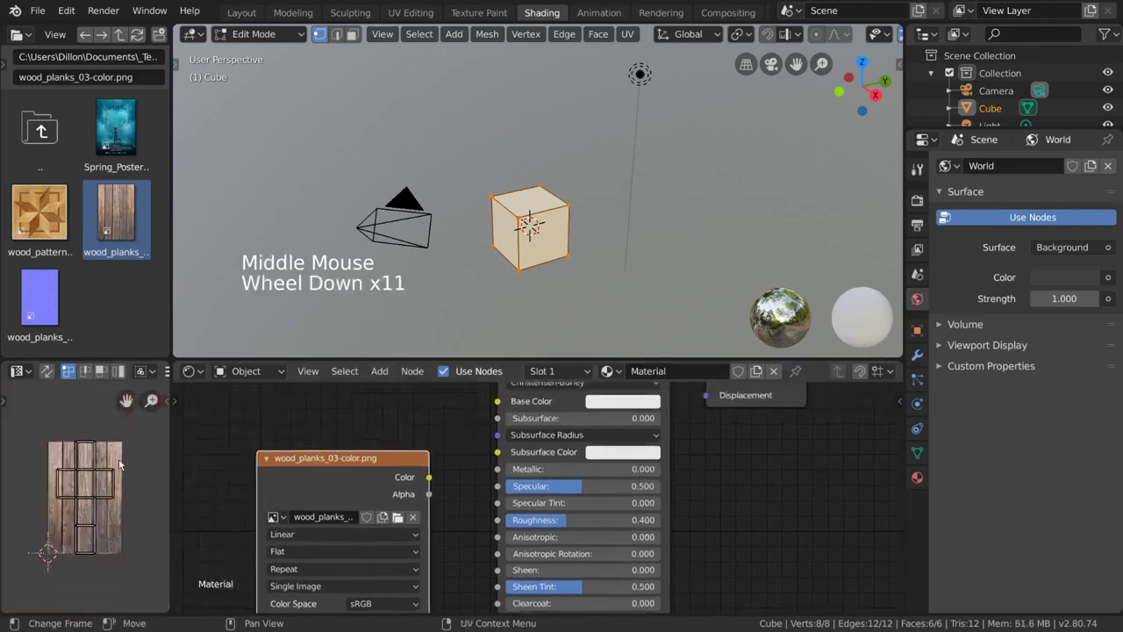
drag(387, 484, 371, 414)
middle_drag(452, 425, 458, 457)
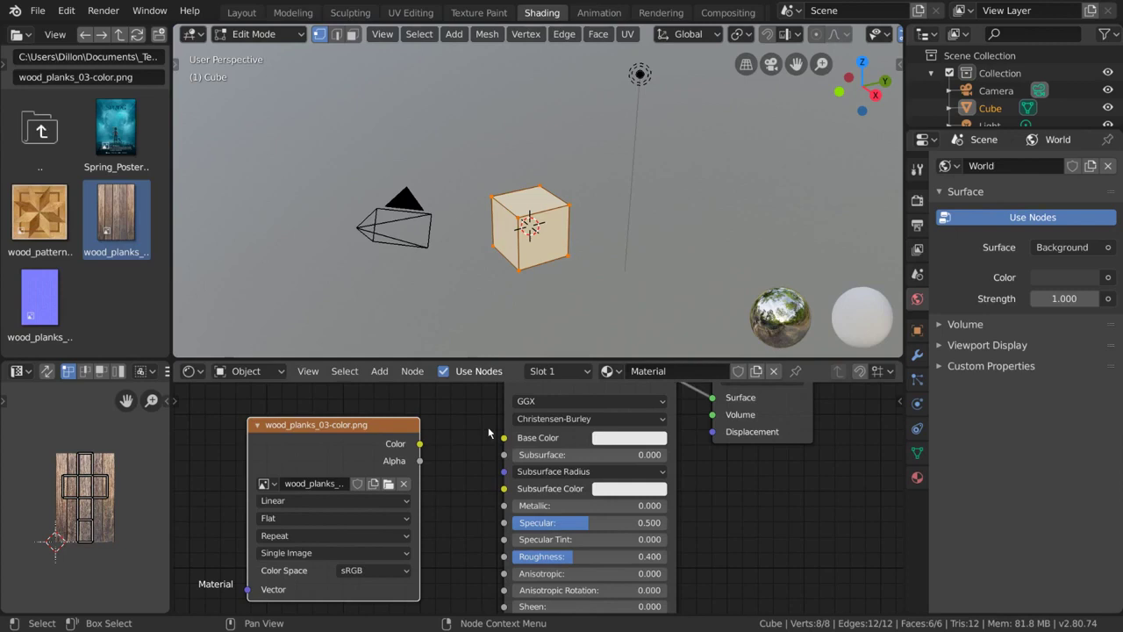
Step: Connect the Image Texture's Color output to the Principled BSDF Base Color input
drag(420, 444, 511, 440)
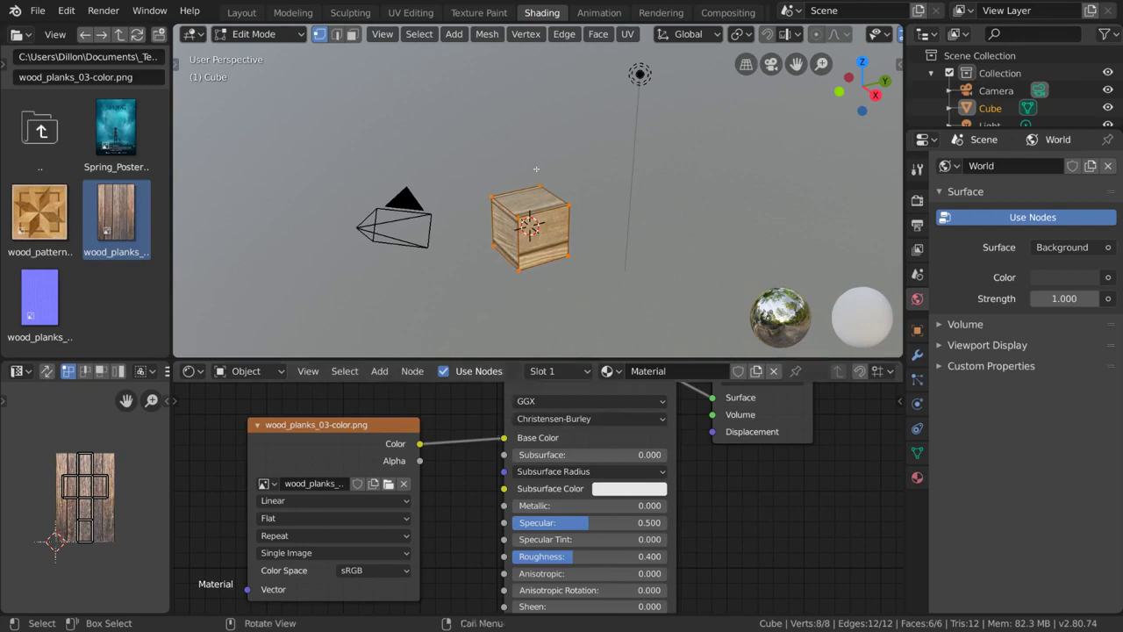
key(z)
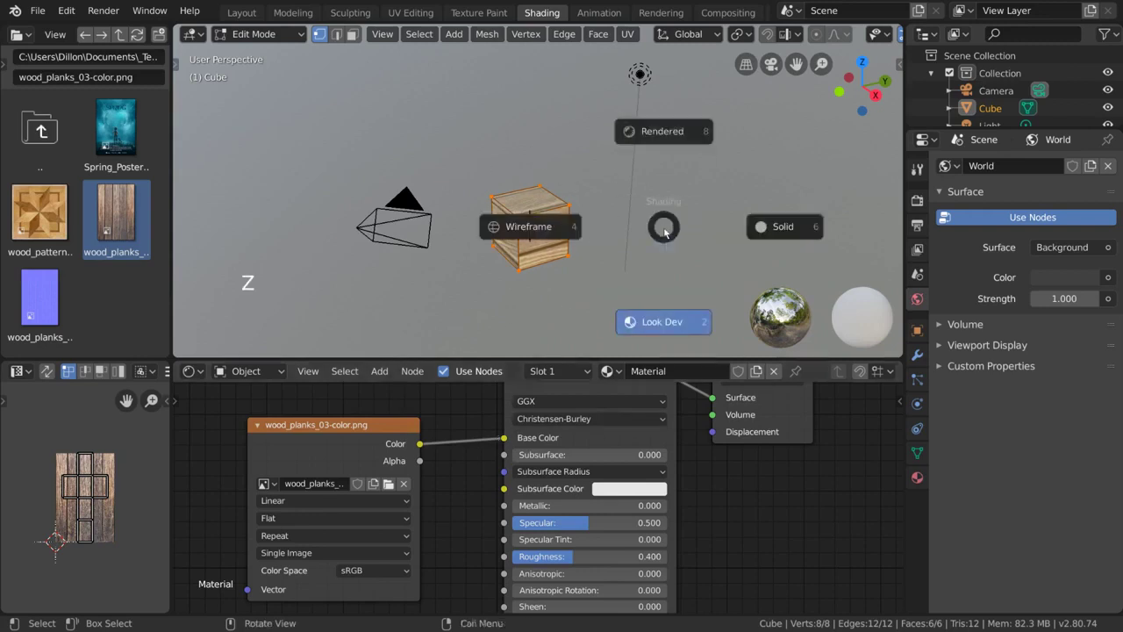
Step: Keep material preview shading and select several vertices in the UV layout
click(665, 333)
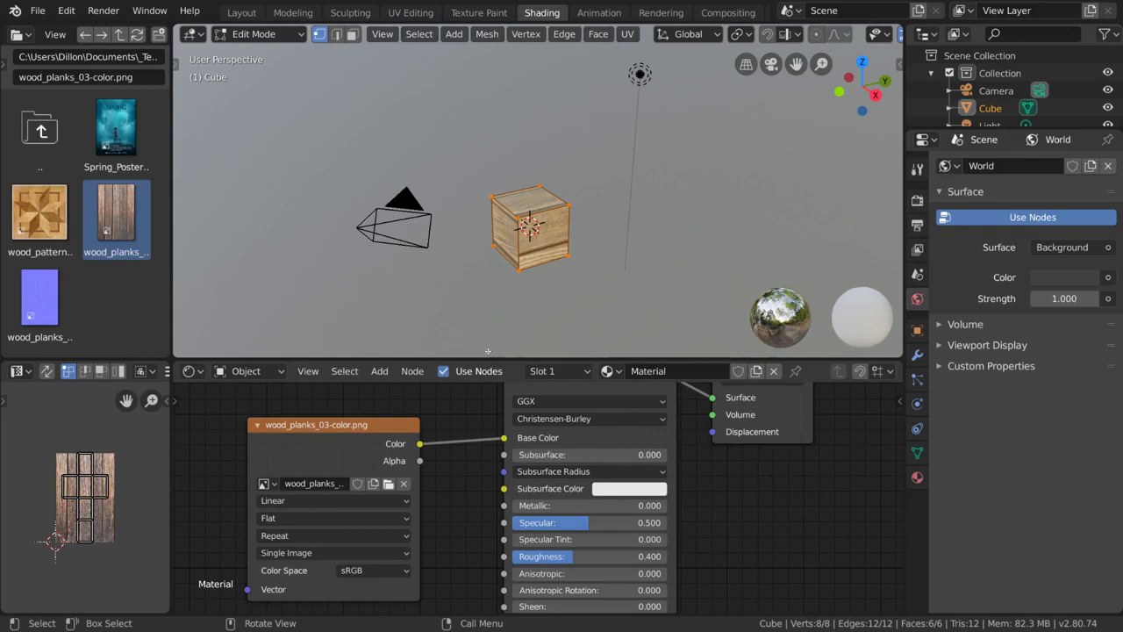
click(94, 467)
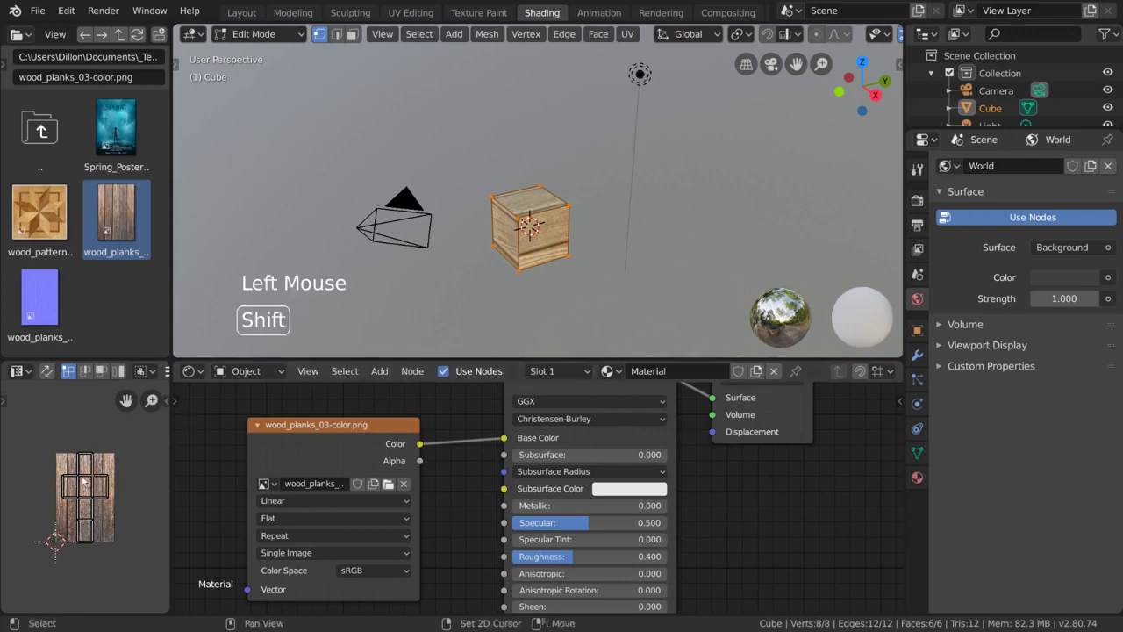
shift+click(83, 494)
shift+click(88, 501)
shift+click(92, 497)
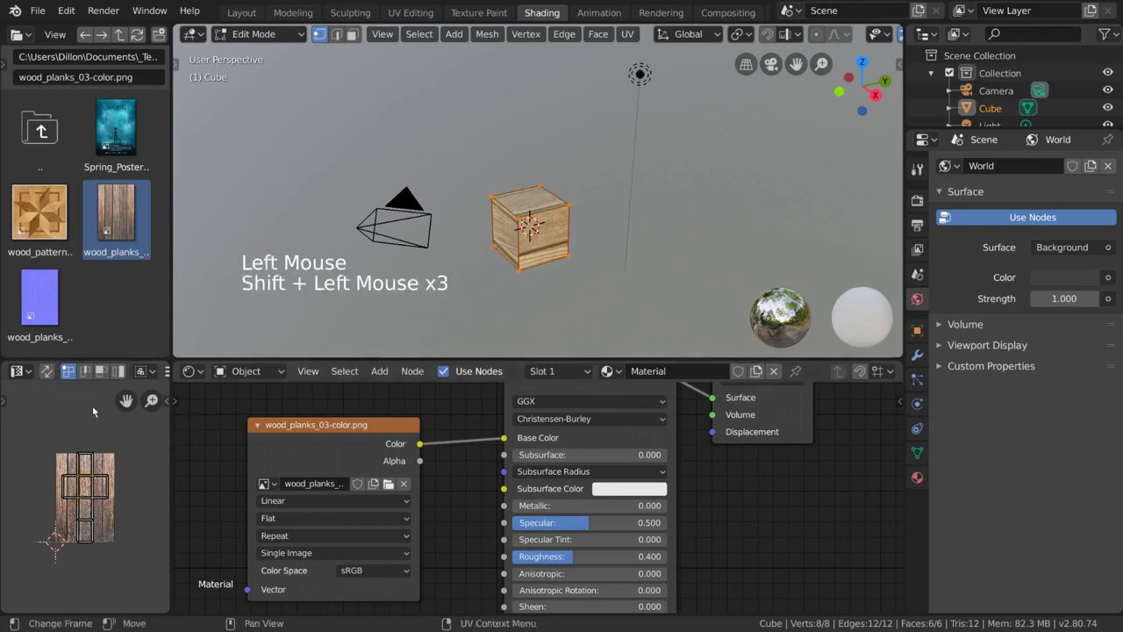
Step: Switch UV selection to faces and select individual faces of the cross
click(90, 373)
click(101, 371)
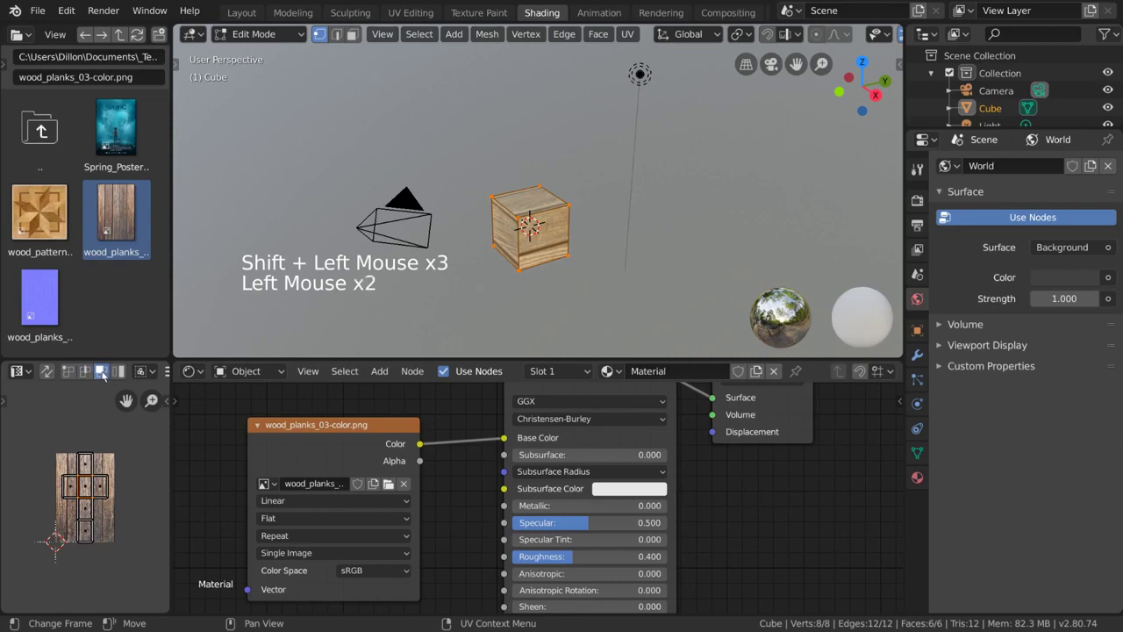
click(84, 482)
click(85, 487)
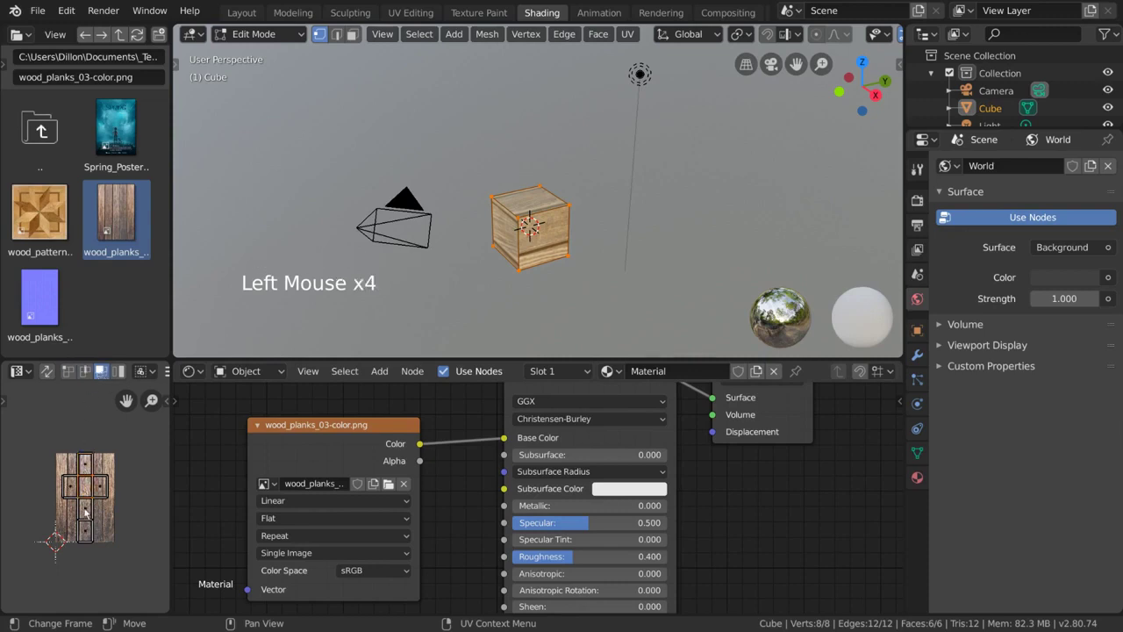
click(88, 511)
click(87, 496)
Step: Try moving, scaling and rotating the selected UVs, cancelling each so the layout stays put
key(g)
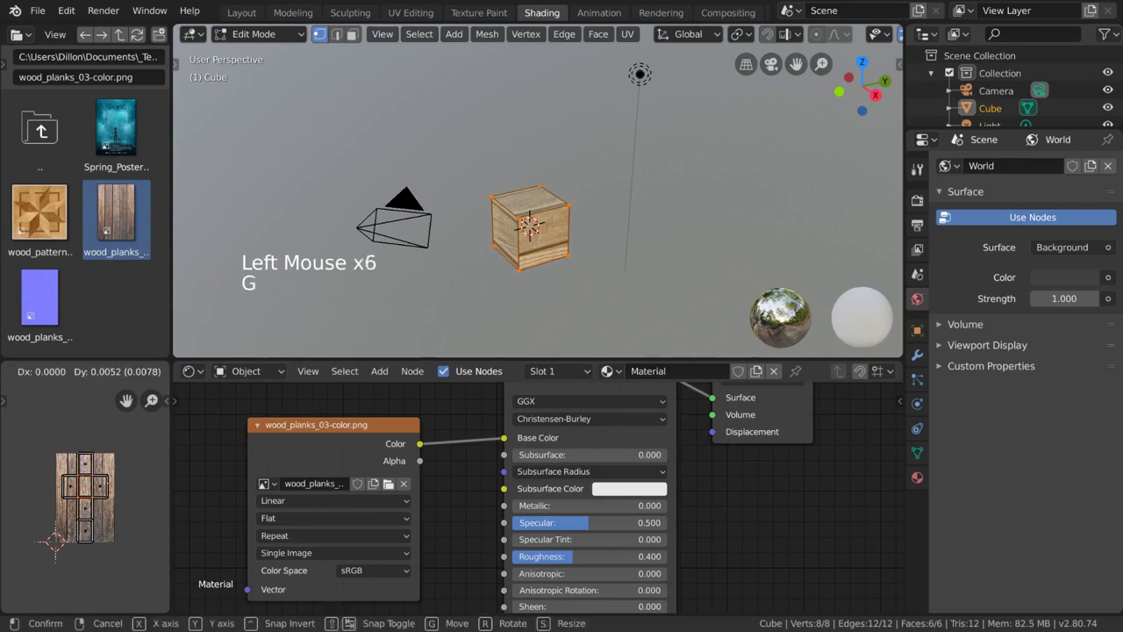
right_click(119, 484)
key(s)
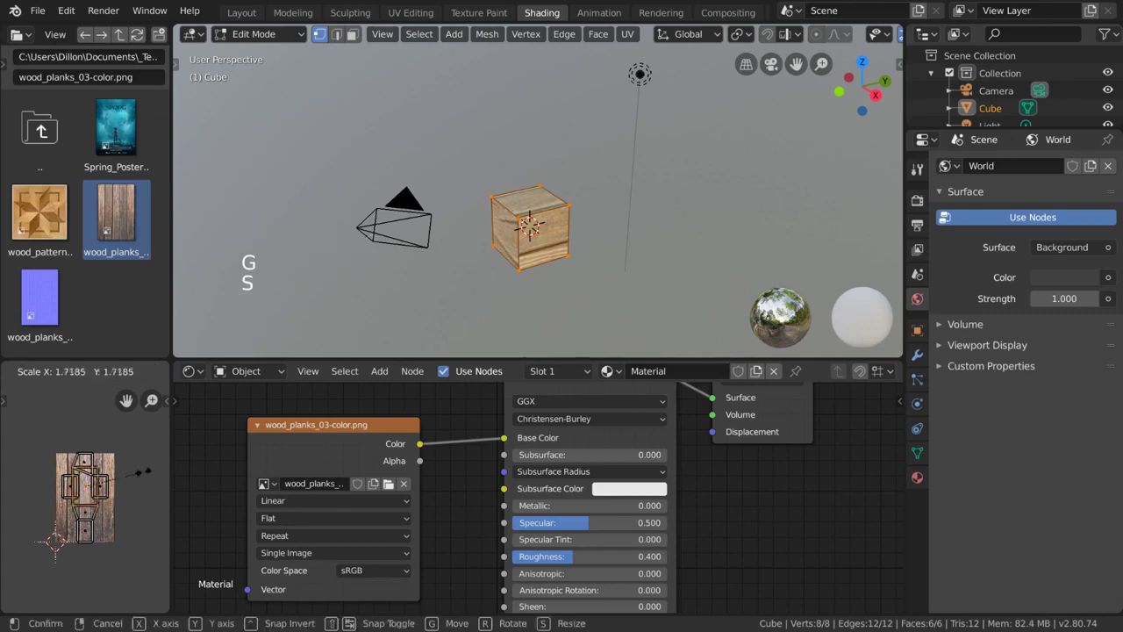
key(r)
right_click(136, 454)
scroll(119, 481, up, 3)
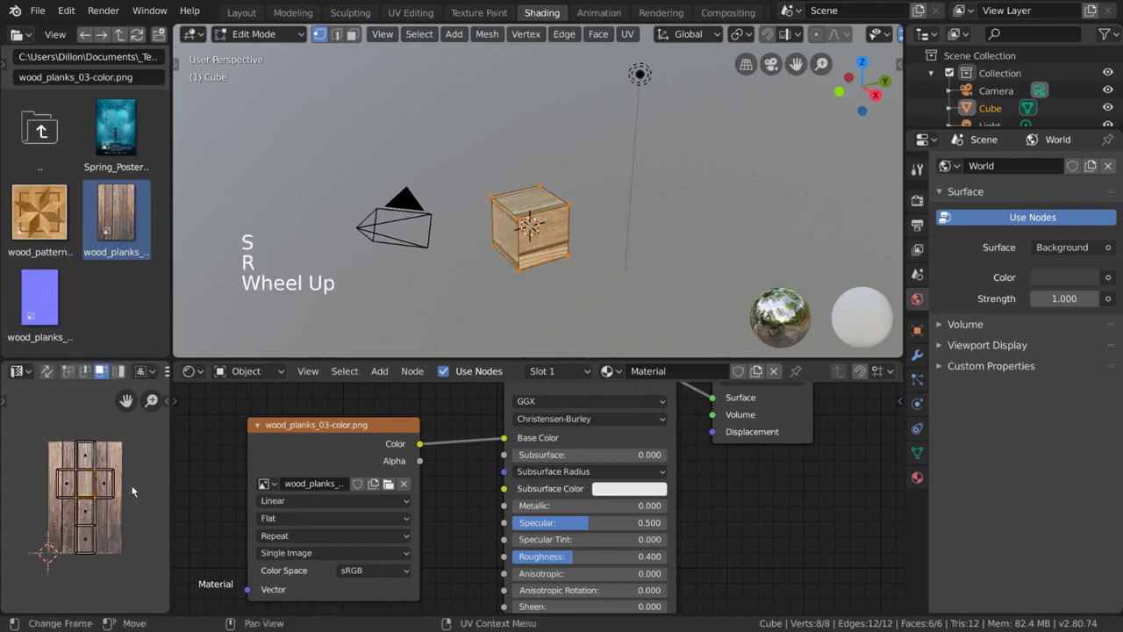
scroll(120, 481, down, 1)
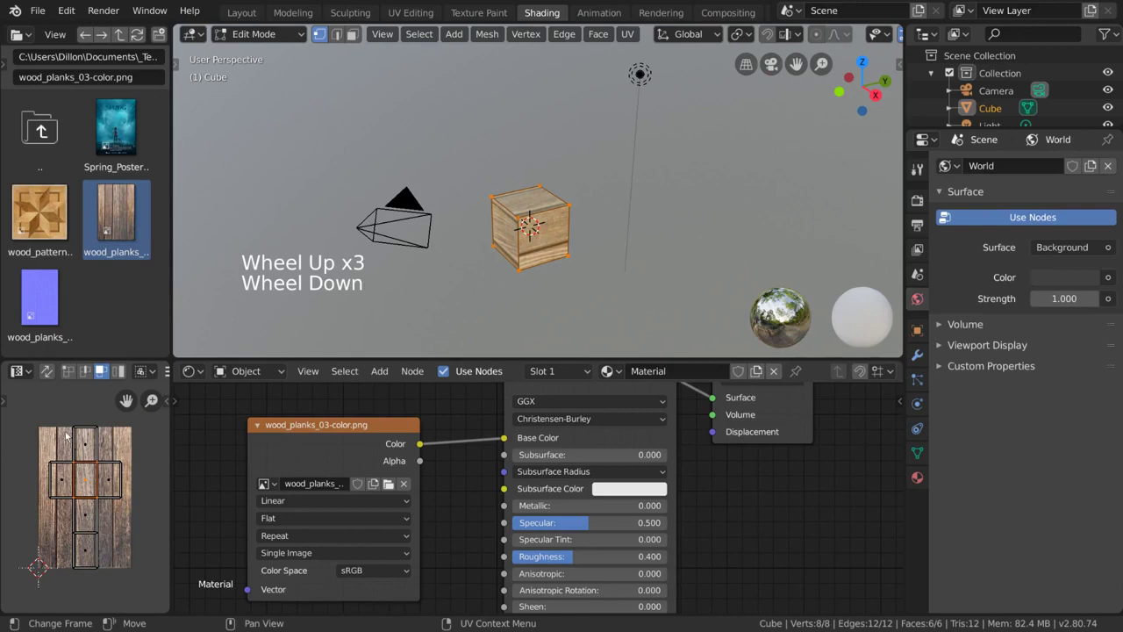
Step: With the UV Transform tool, try rotating and scaling the layout and moving the lower face
click(7, 403)
click(23, 469)
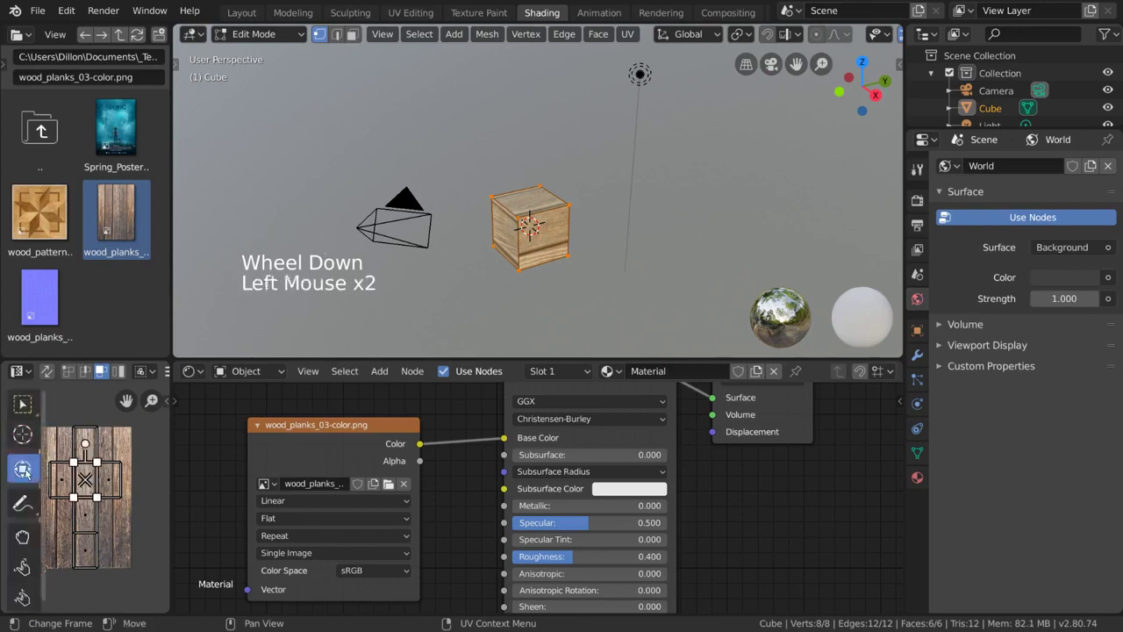
drag(85, 443, 127, 445)
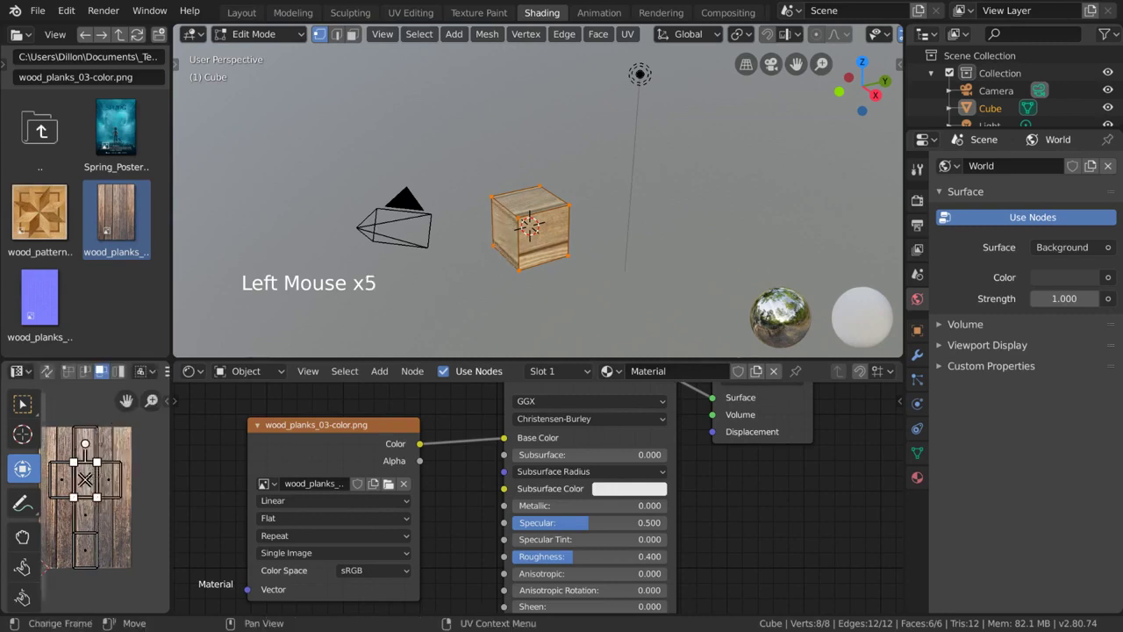
drag(89, 479, 96, 468)
click(89, 519)
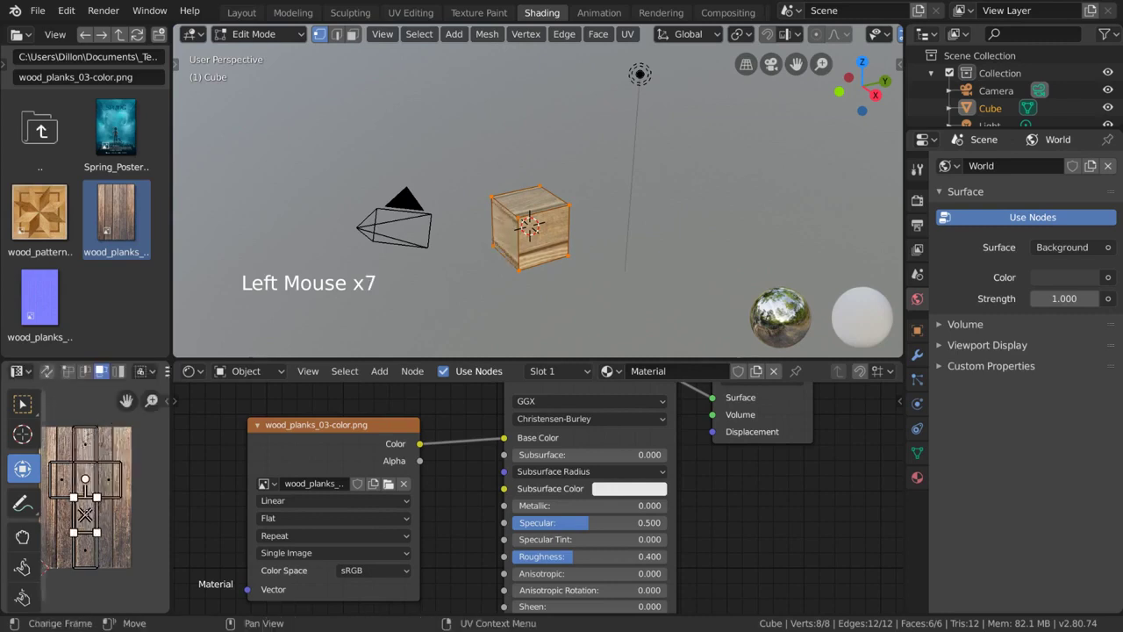
drag(87, 516, 99, 513)
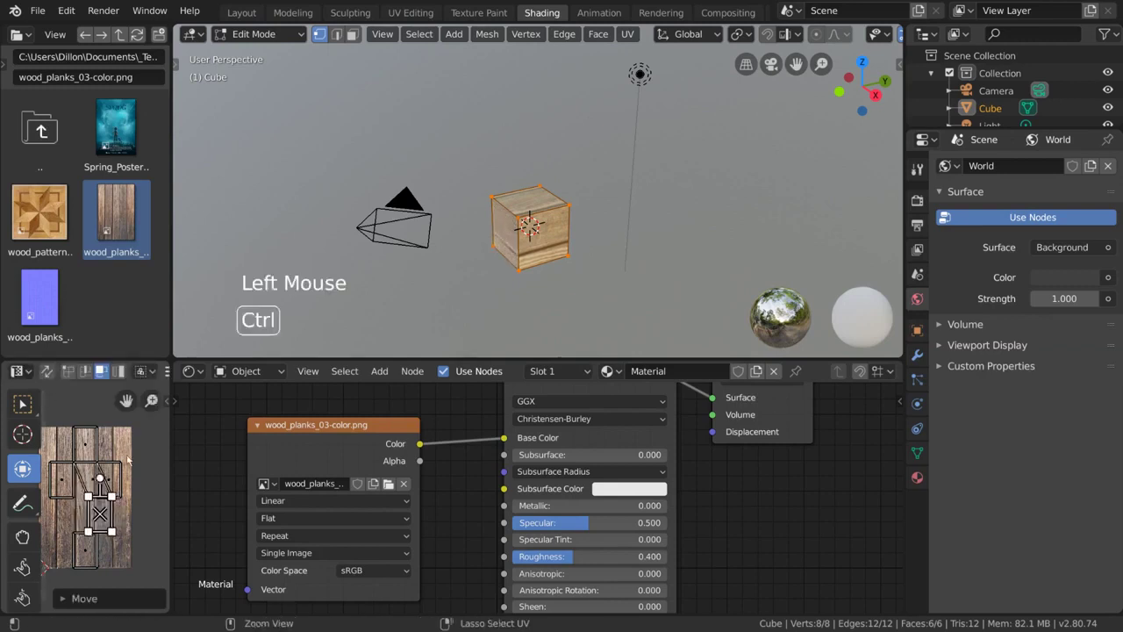
Step: Undo the face move, cancel a scale of all UVs, and return to Select Box
key(ctrl+z)
key(ctrl+z)
key(a)
key(s)
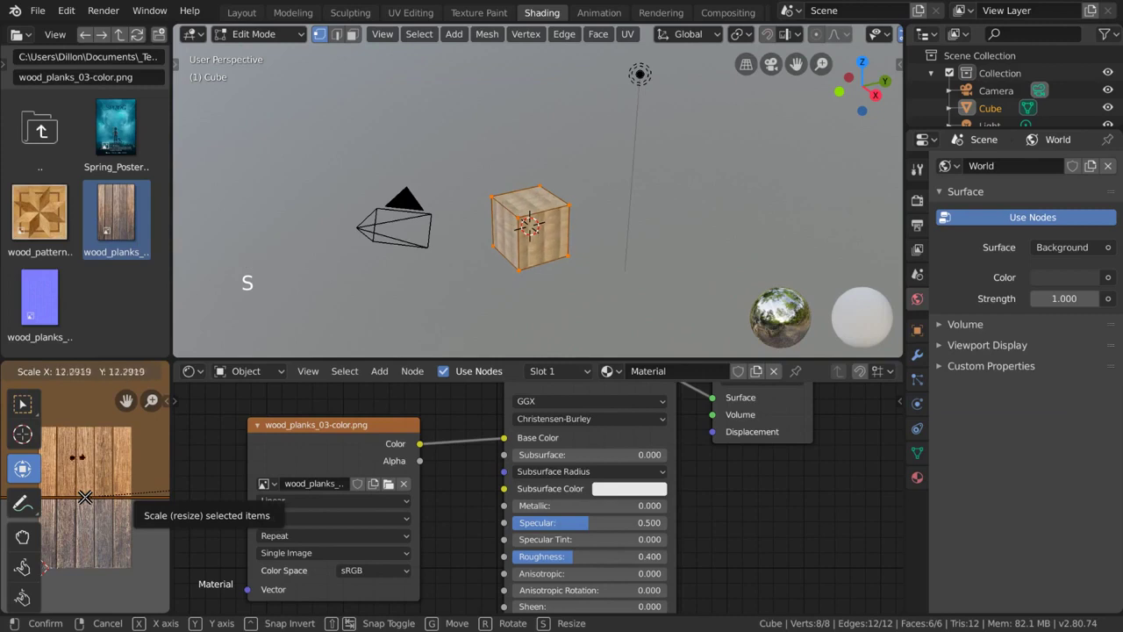
right_click(85, 497)
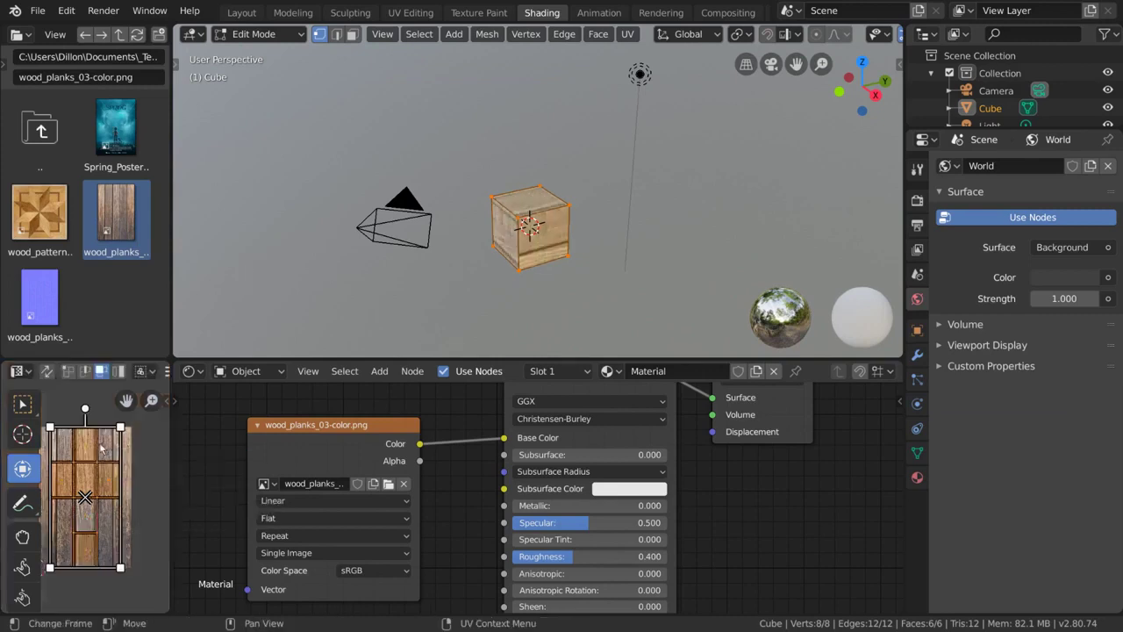
click(22, 403)
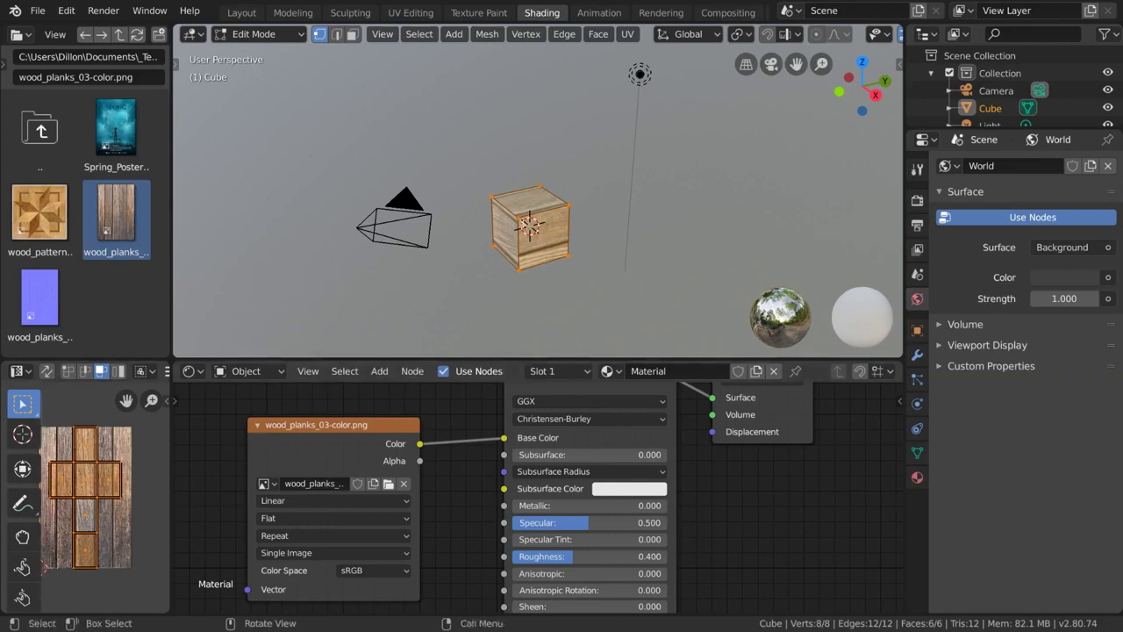
Step: Select five of the cube's vertices in the 3D viewport
click(518, 270)
shift+click(568, 256)
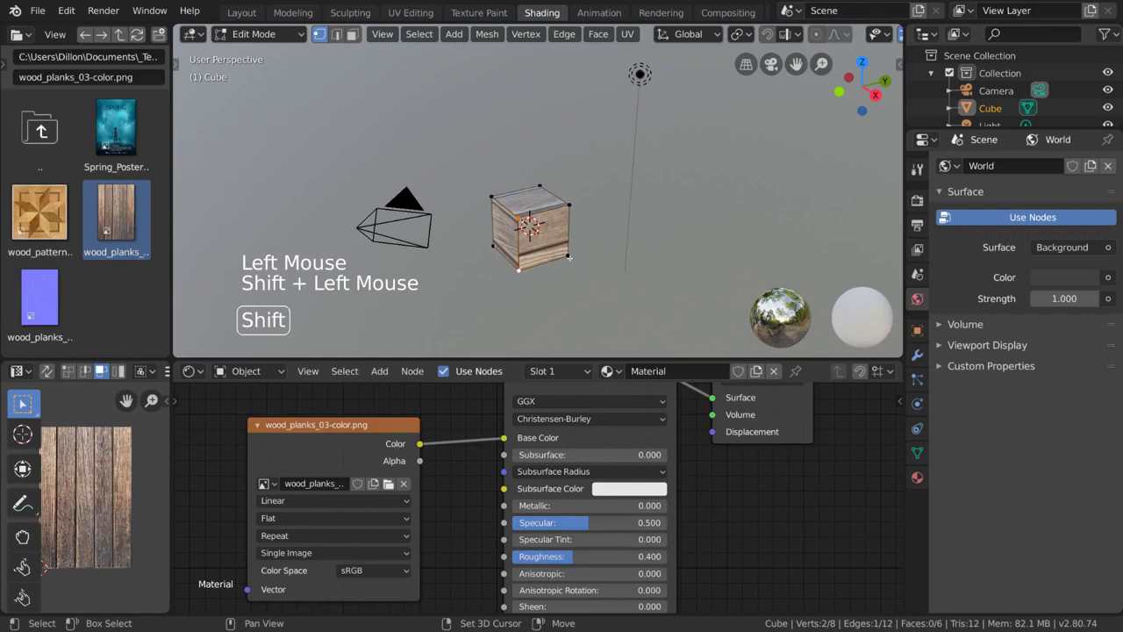
shift+click(571, 212)
shift+click(542, 183)
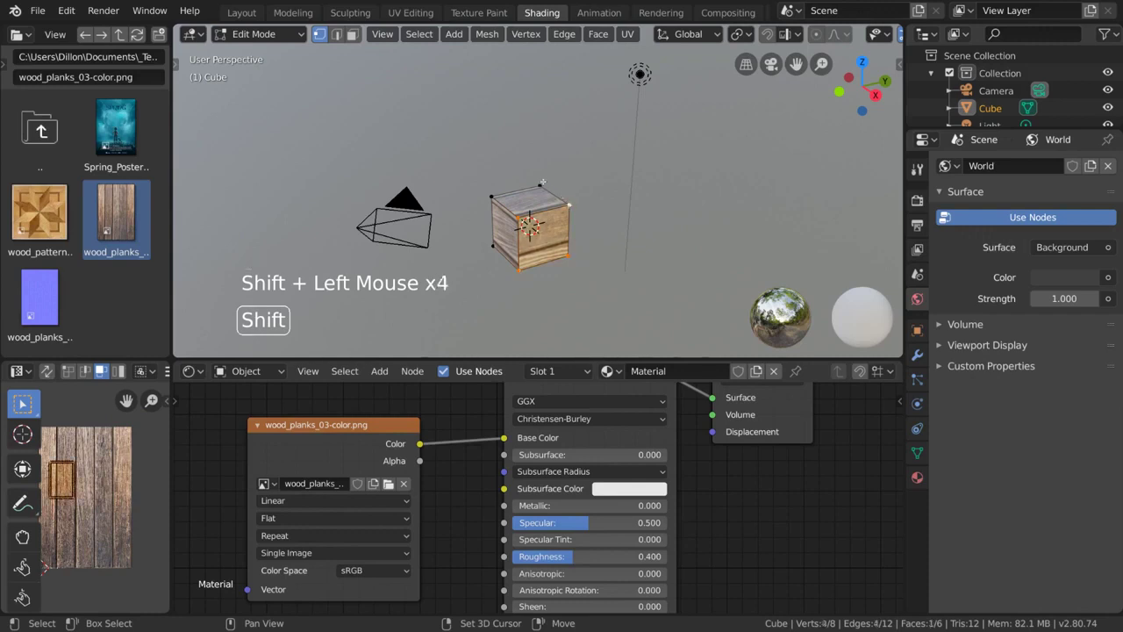
shift+click(487, 198)
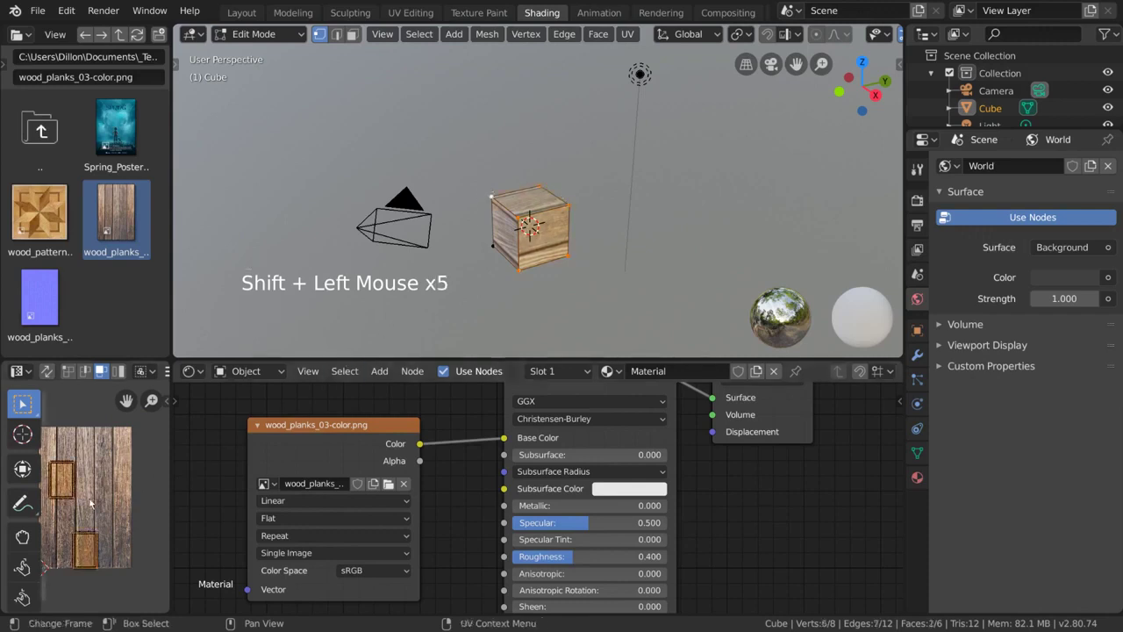
middle_drag(90, 494, 111, 496)
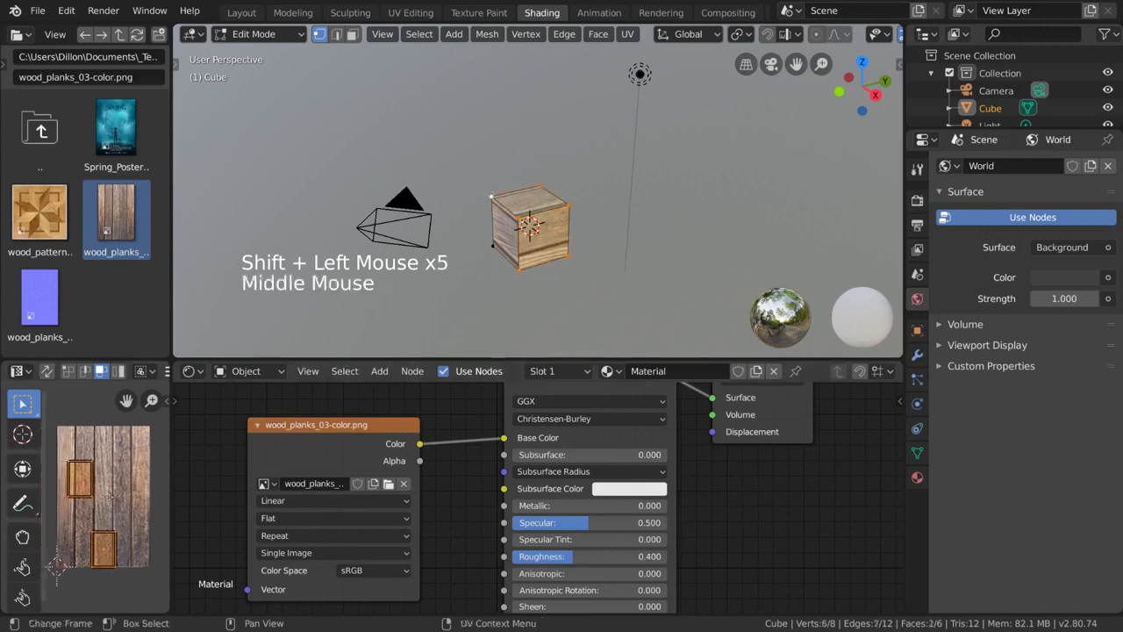
Step: Switch to Face select mode and select a single face of the cube
click(352, 34)
click(513, 236)
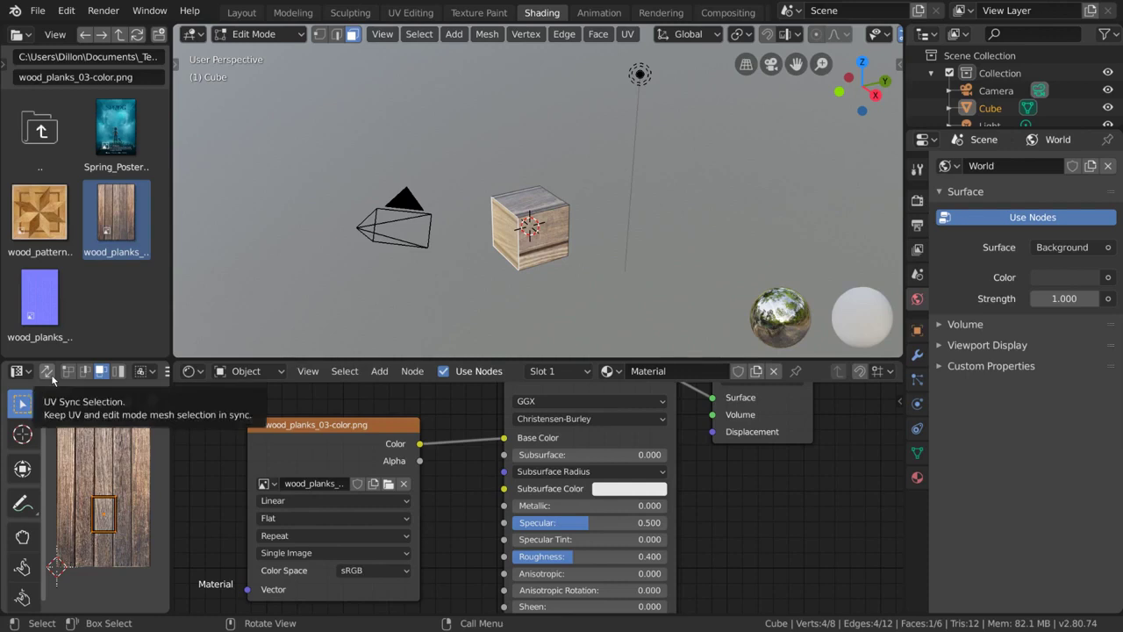
scroll(52, 377, down, 4)
scroll(52, 377, up, 4)
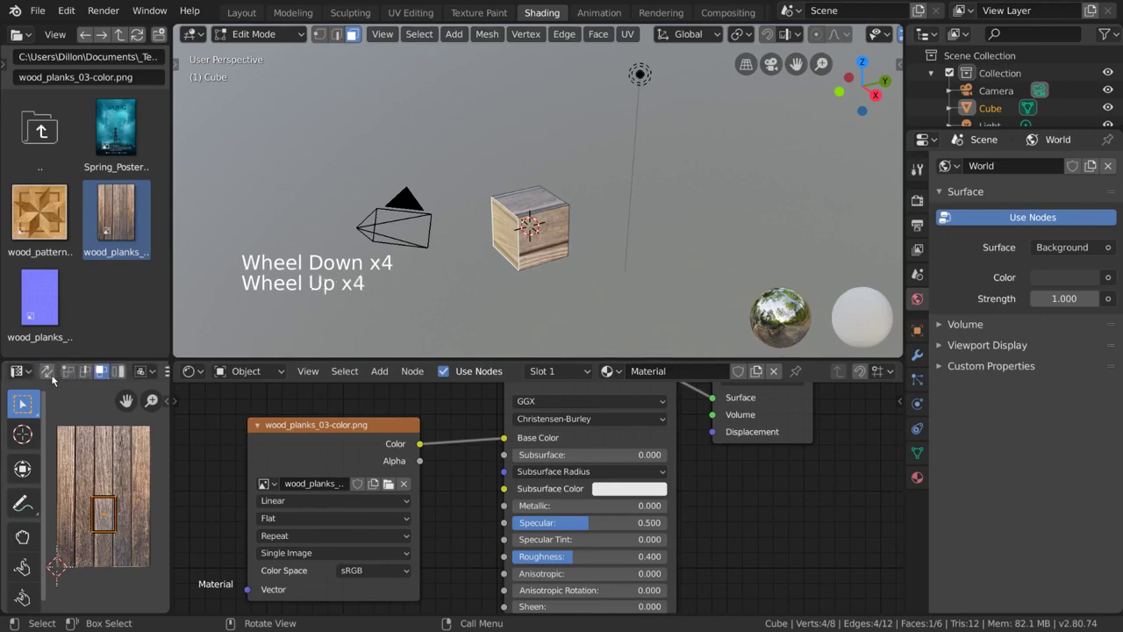
scroll(51, 378, down, 6)
scroll(52, 377, up, 6)
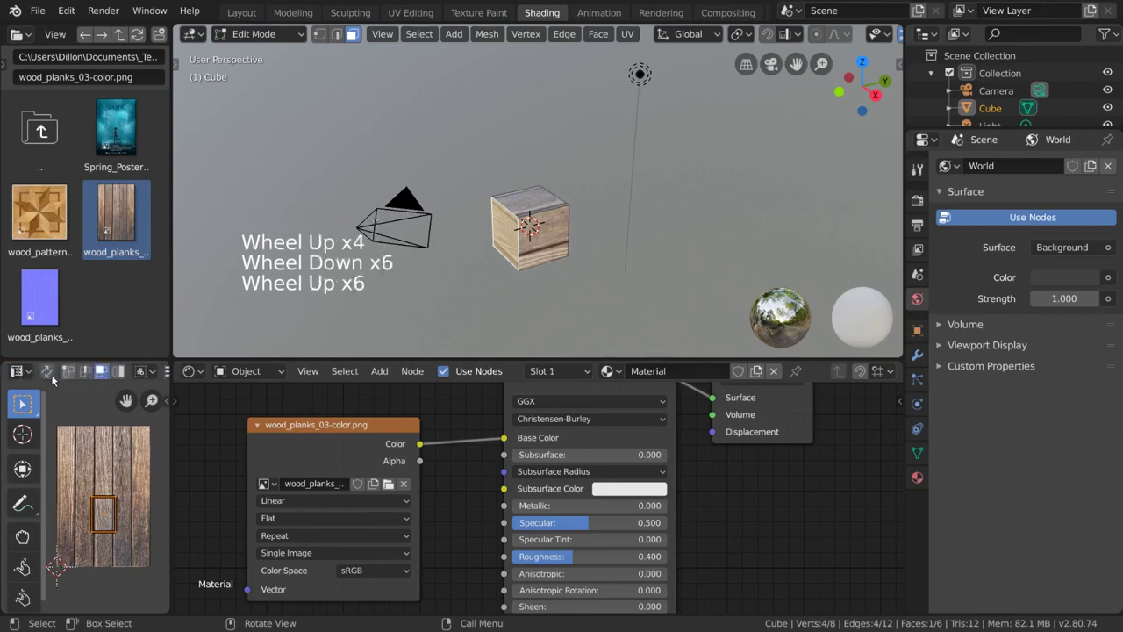
Step: With UV Sync Selection on, select faces of the UV cross one by one, then turn sync off
click(51, 375)
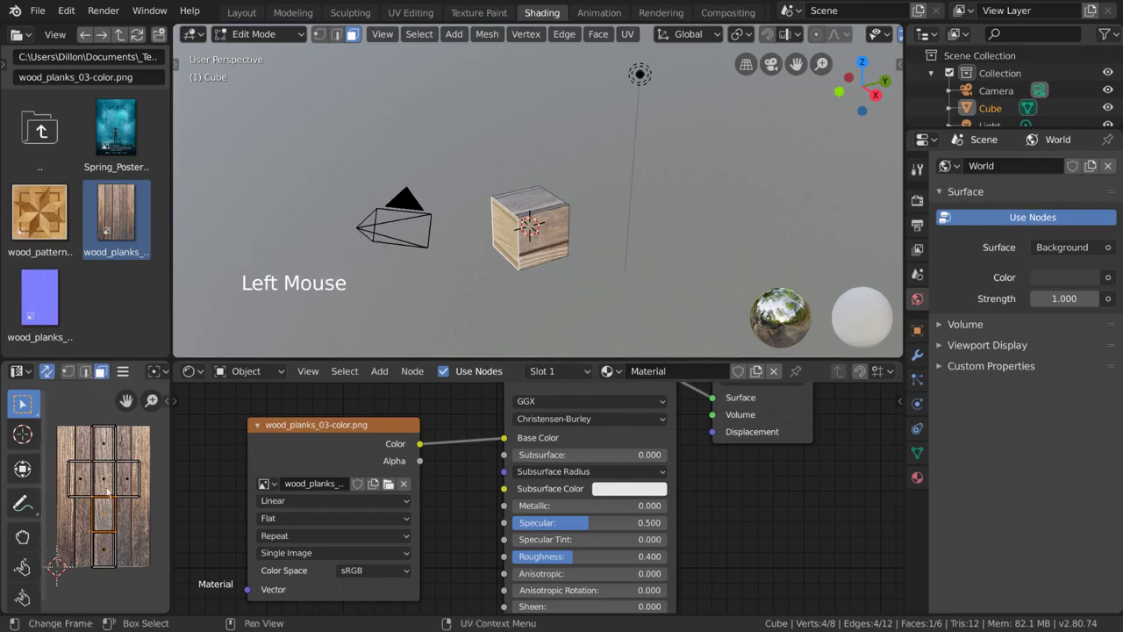
click(107, 449)
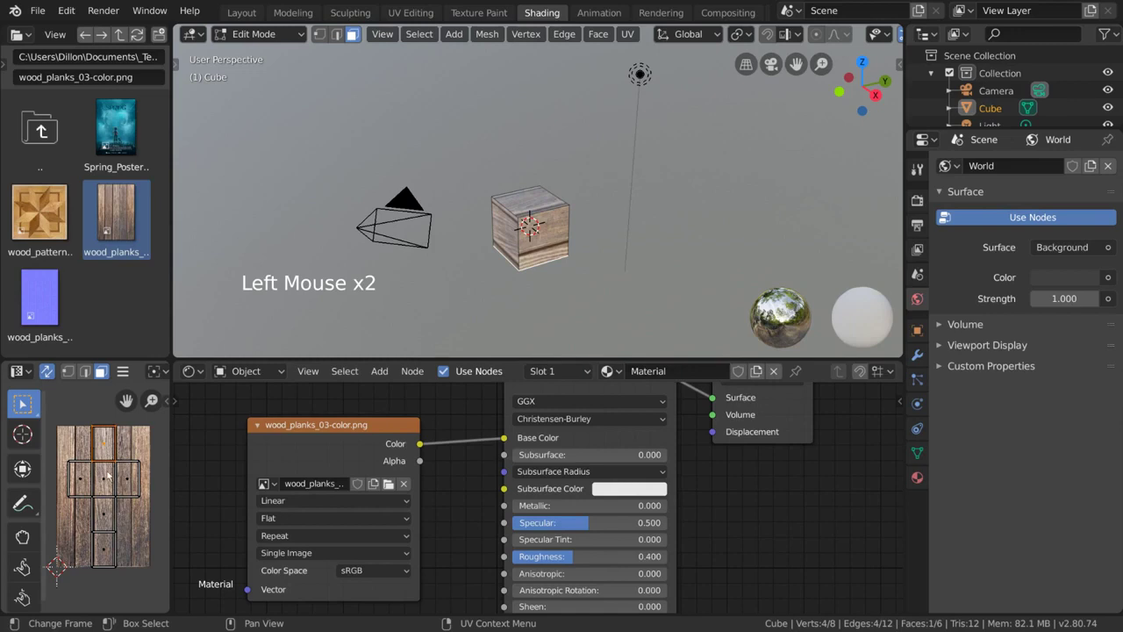
click(107, 475)
click(104, 513)
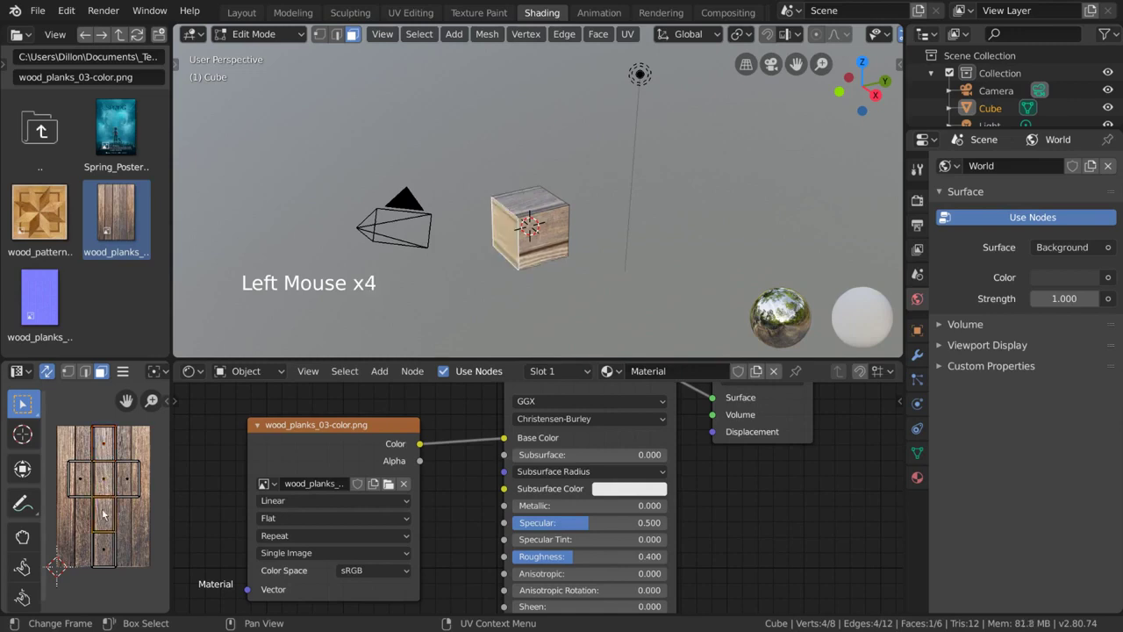
click(105, 546)
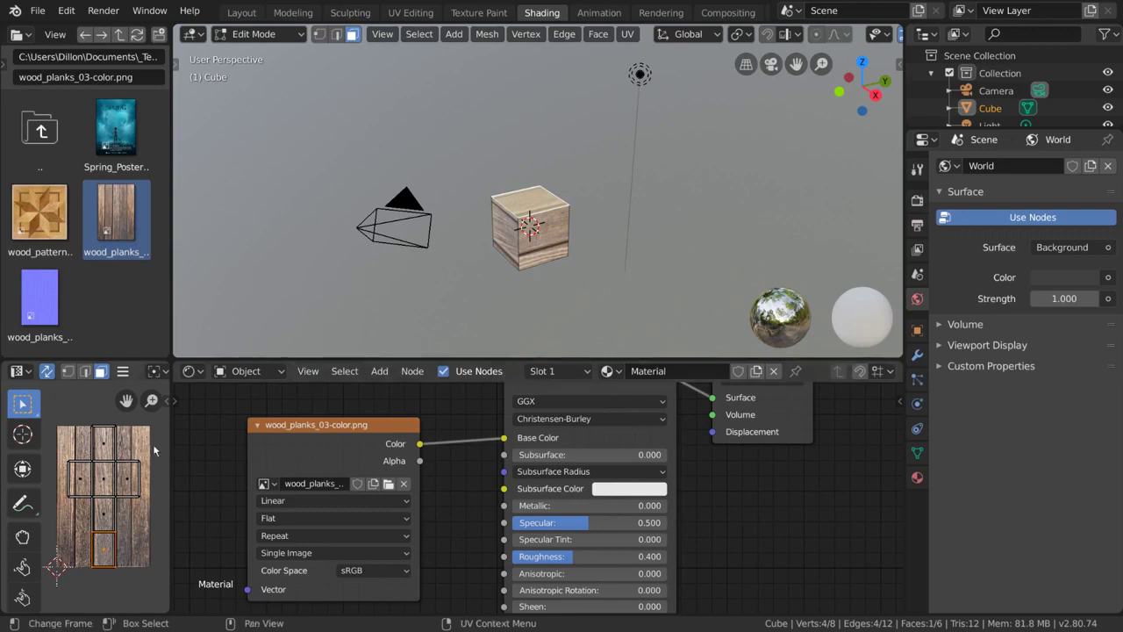
click(109, 514)
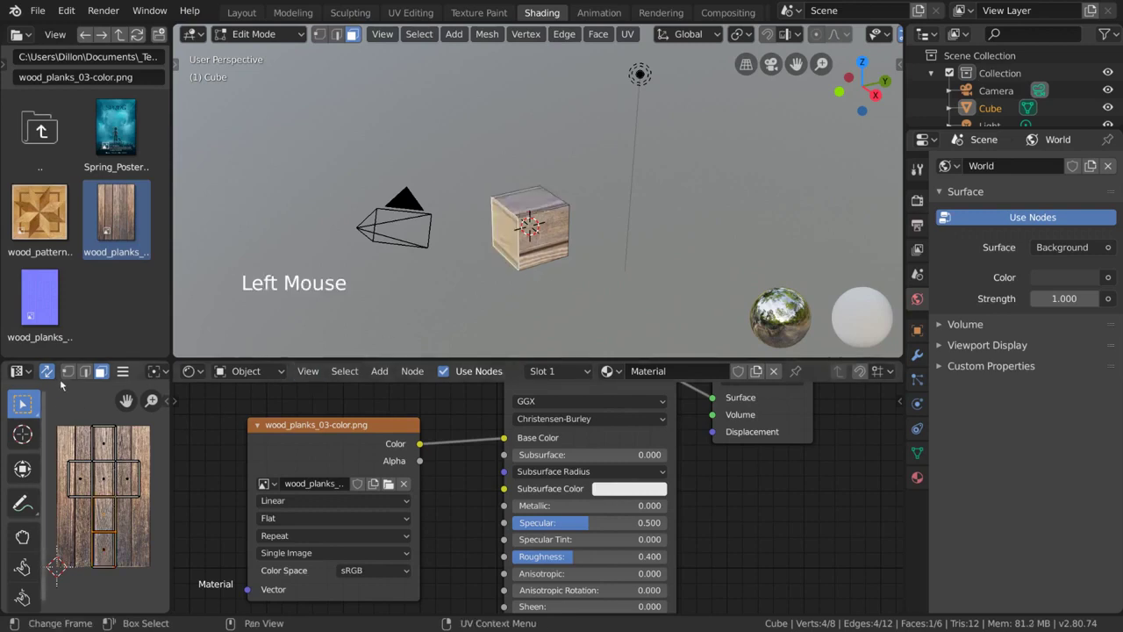
click(48, 373)
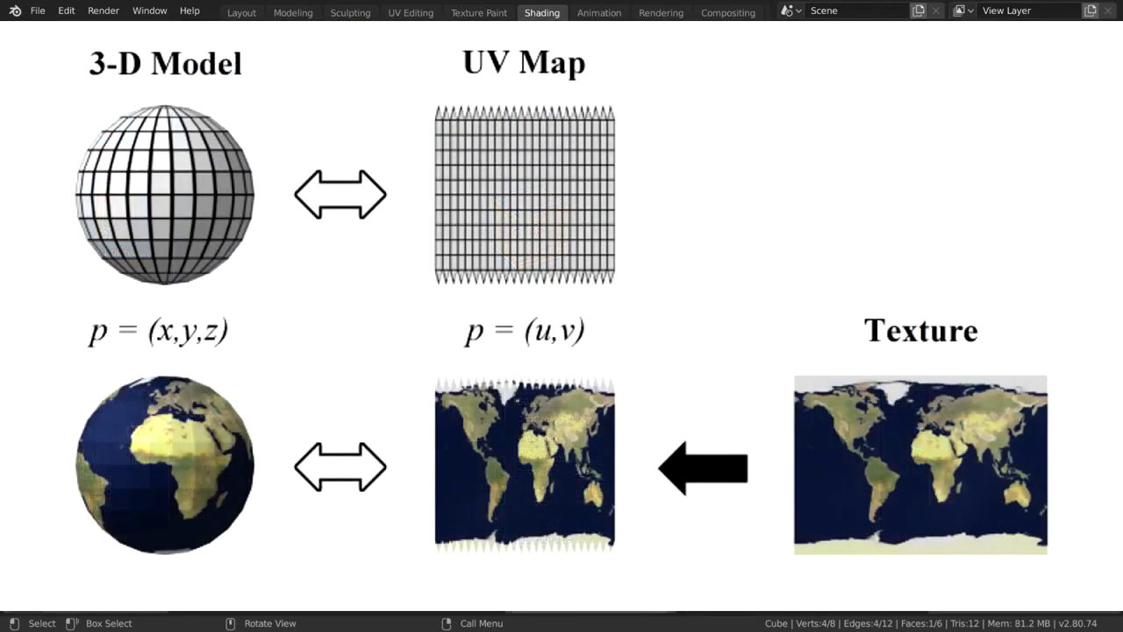
Step: Select every face of the cube with A in the 3D viewport
key(a)
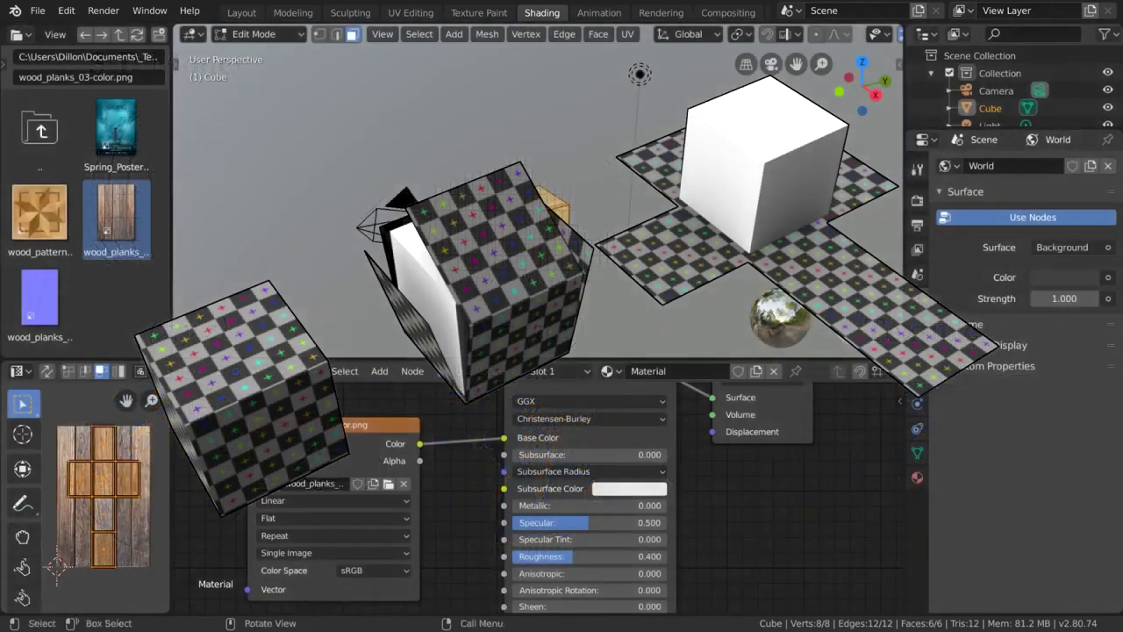
Step: Browse the UV unwrap menu, then orbit the view to face the cube's front
click(630, 35)
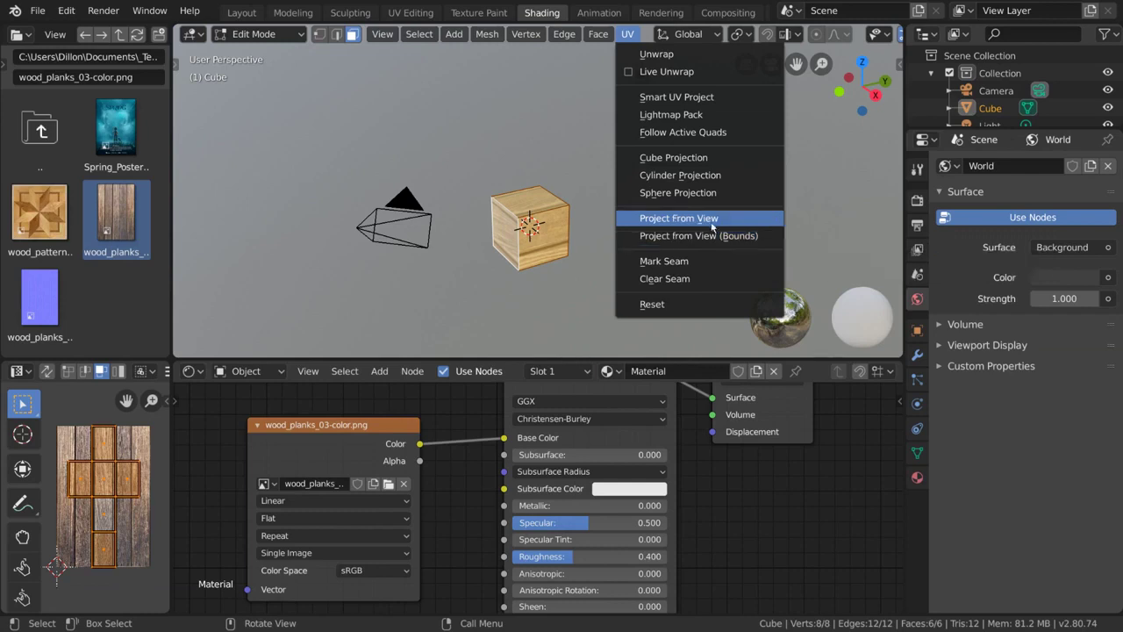
middle_drag(702, 219, 615, 52)
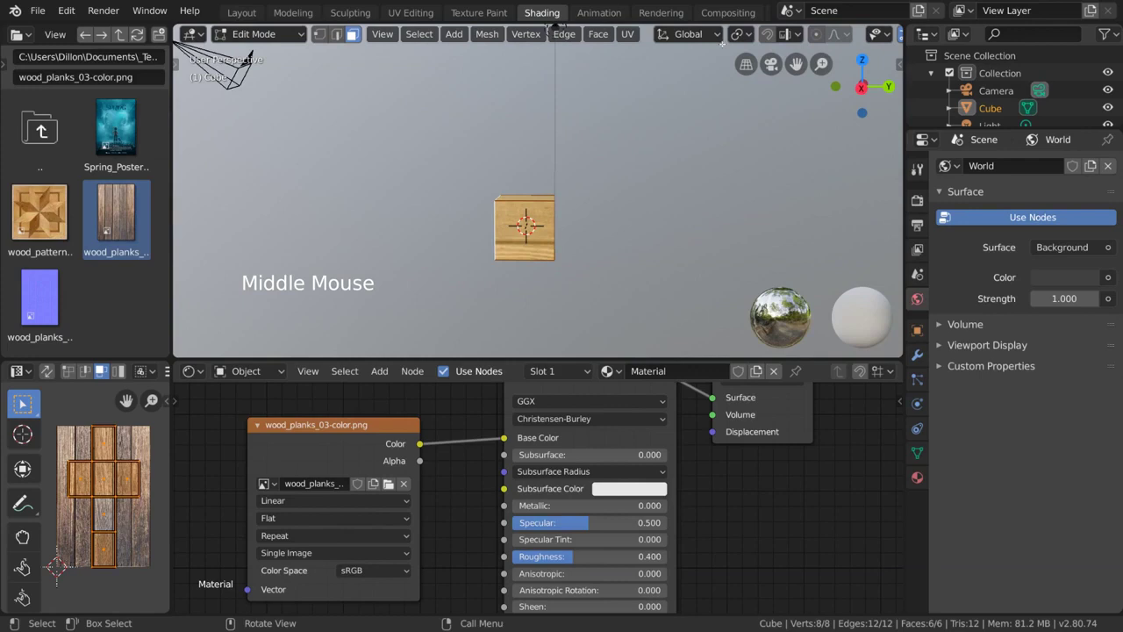
Step: Apply Project From View to the cube's UVs, then orbit so the cube tilts
click(627, 33)
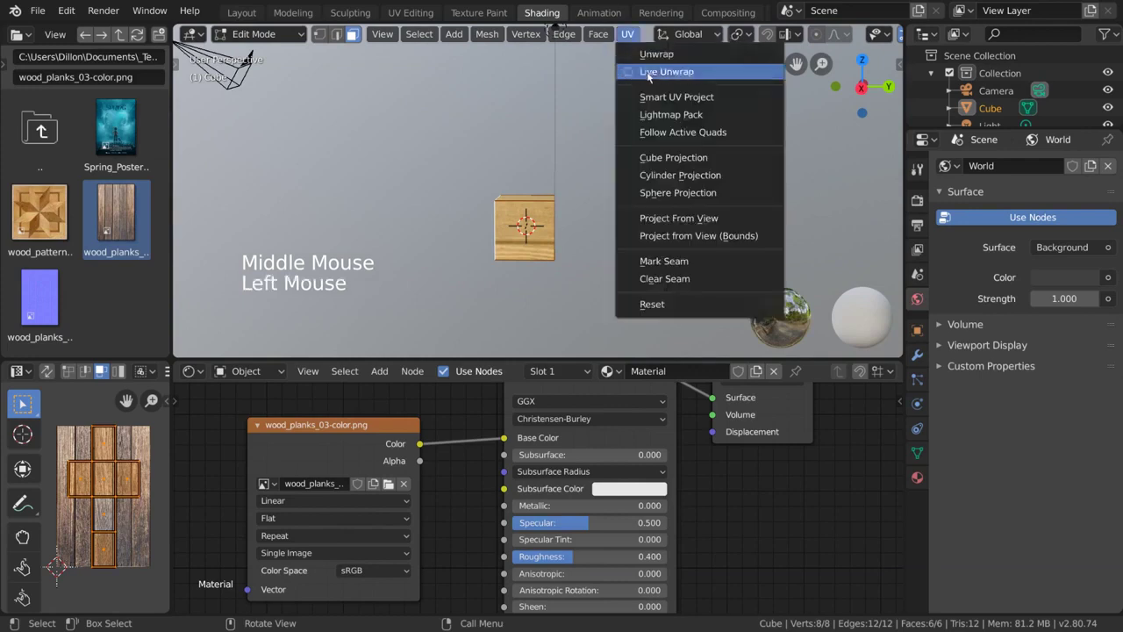
click(707, 219)
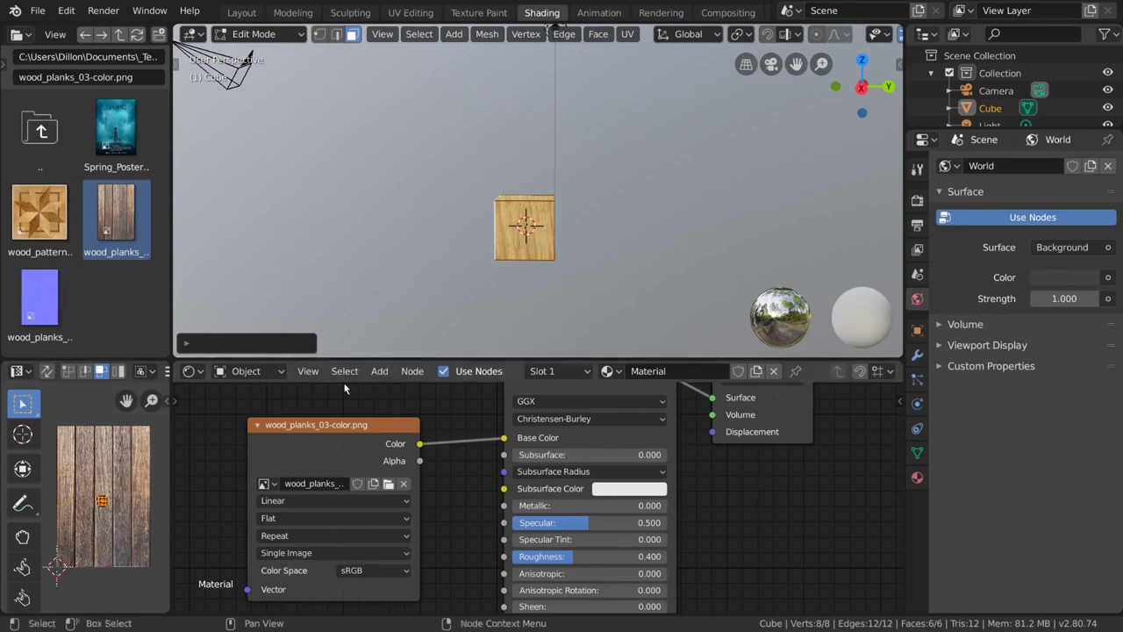
scroll(627, 221, up, 4)
middle_drag(627, 222, 453, 311)
Step: Zoom and pan the UV editor to show the whole wood plank image
scroll(117, 494, up, 7)
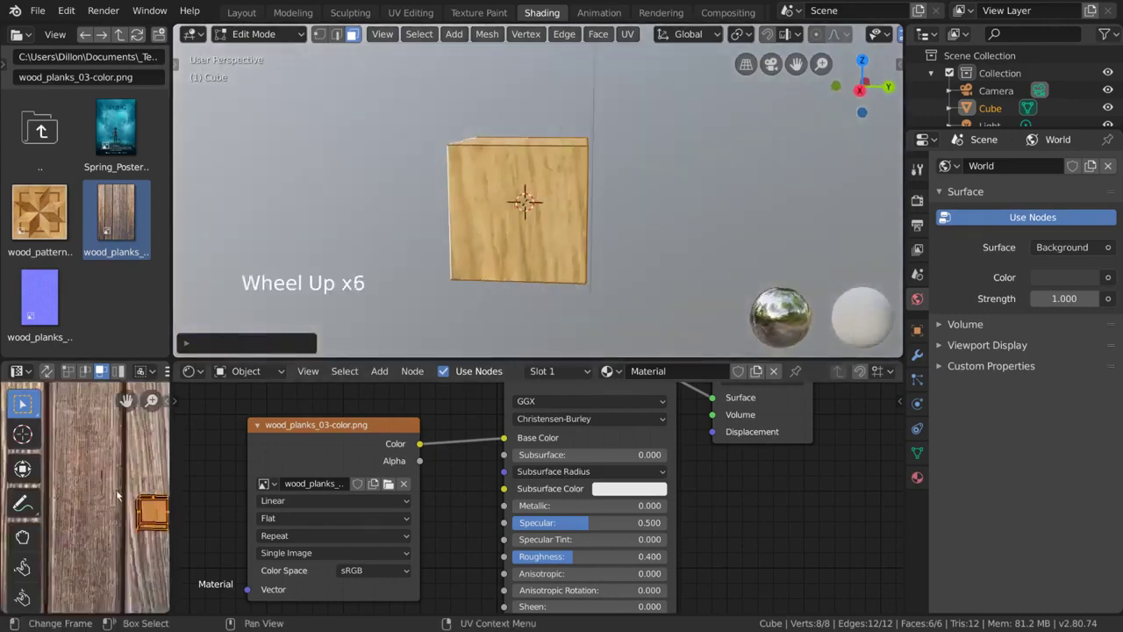
middle_drag(117, 494, 131, 476)
scroll(98, 468, down, 1)
scroll(98, 468, up, 3)
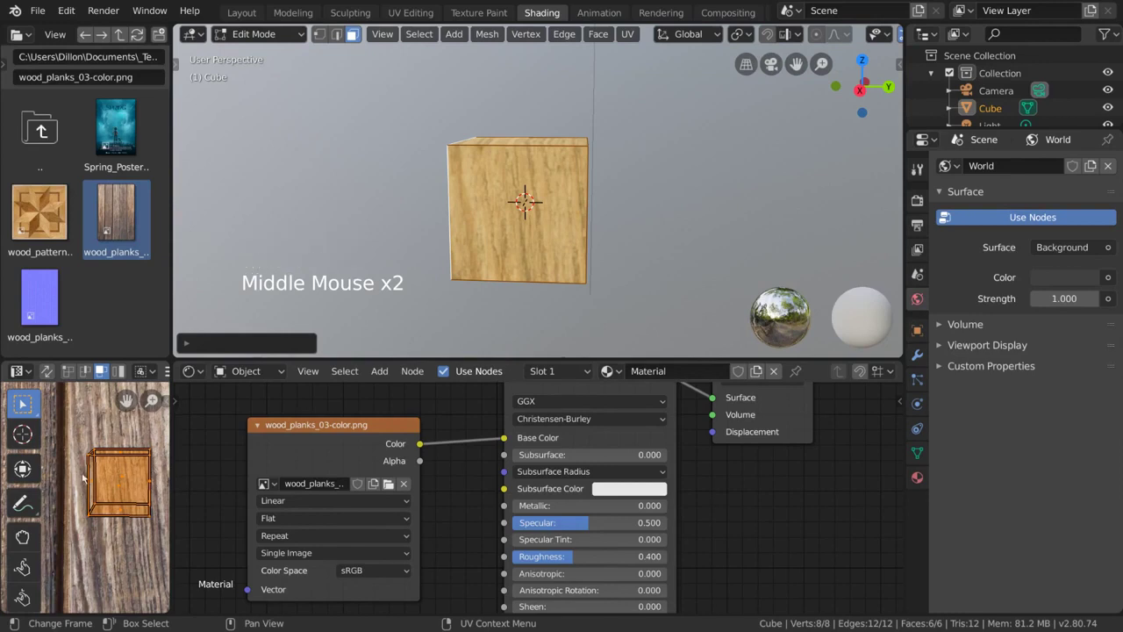
scroll(101, 500, down, 9)
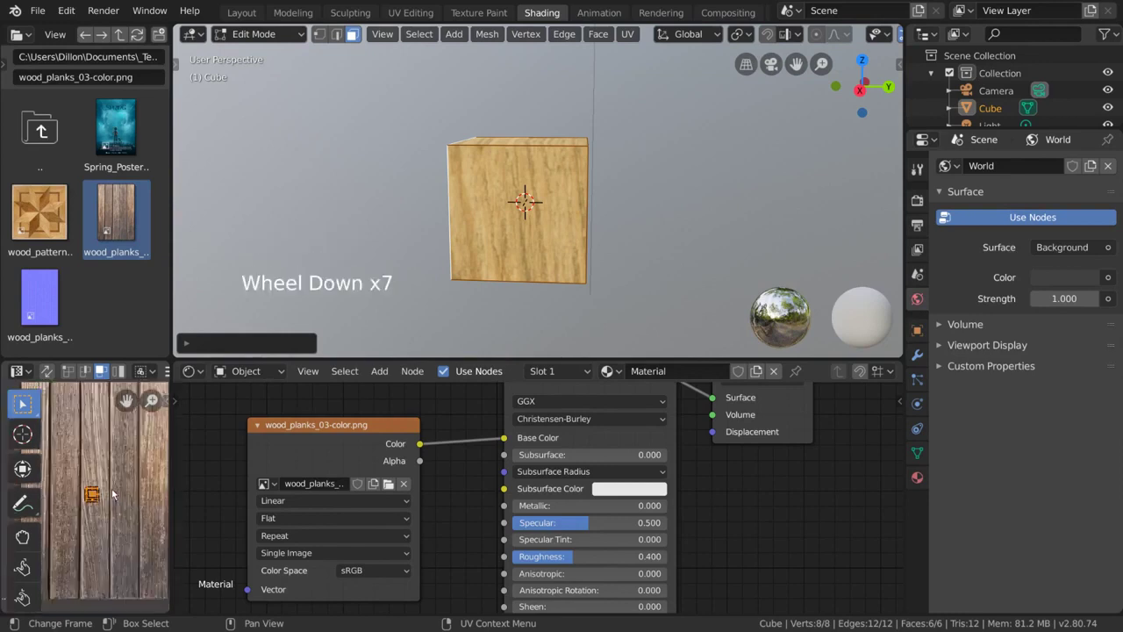
middle_drag(114, 490, 131, 483)
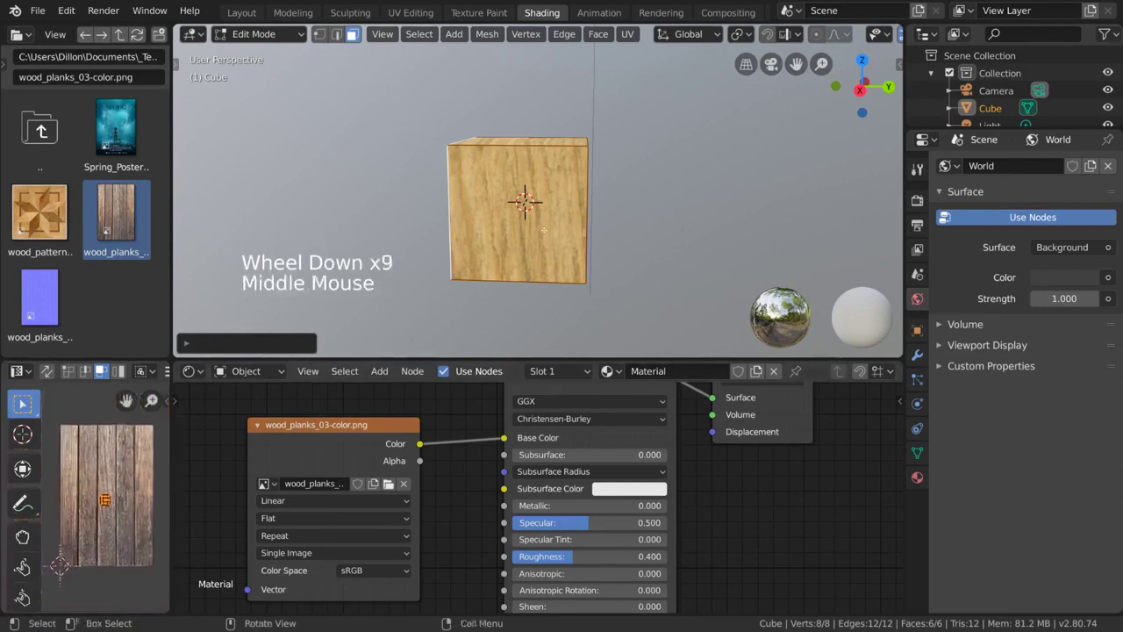
Step: Unwrap the whole cube with UV > Unwrap, then clear the selection
click(625, 35)
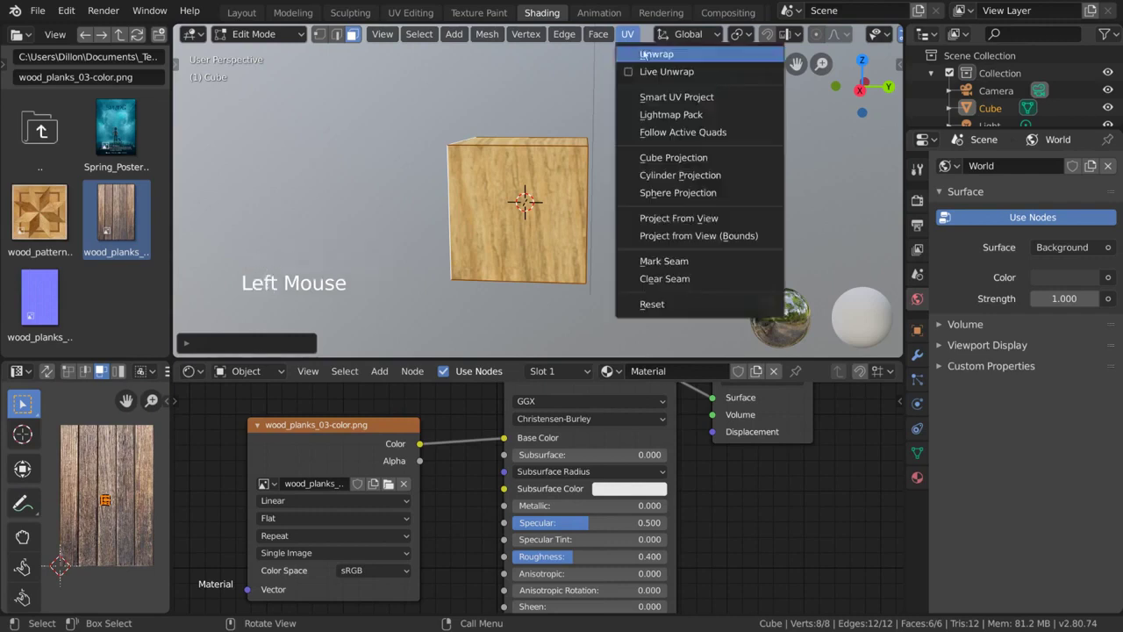
click(644, 50)
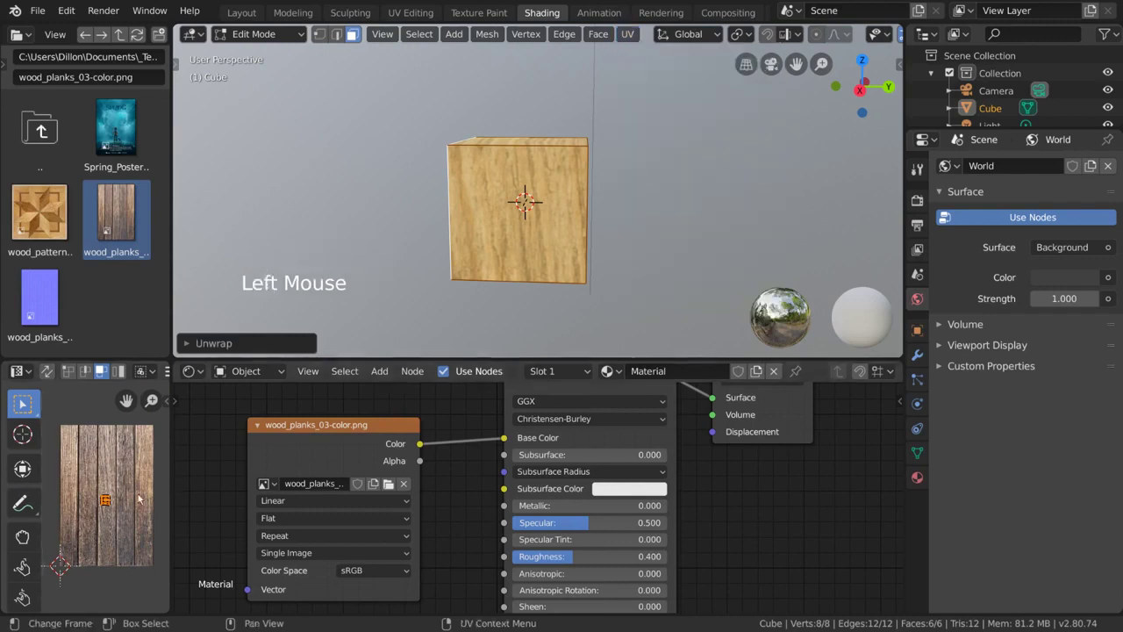
click(625, 49)
click(628, 33)
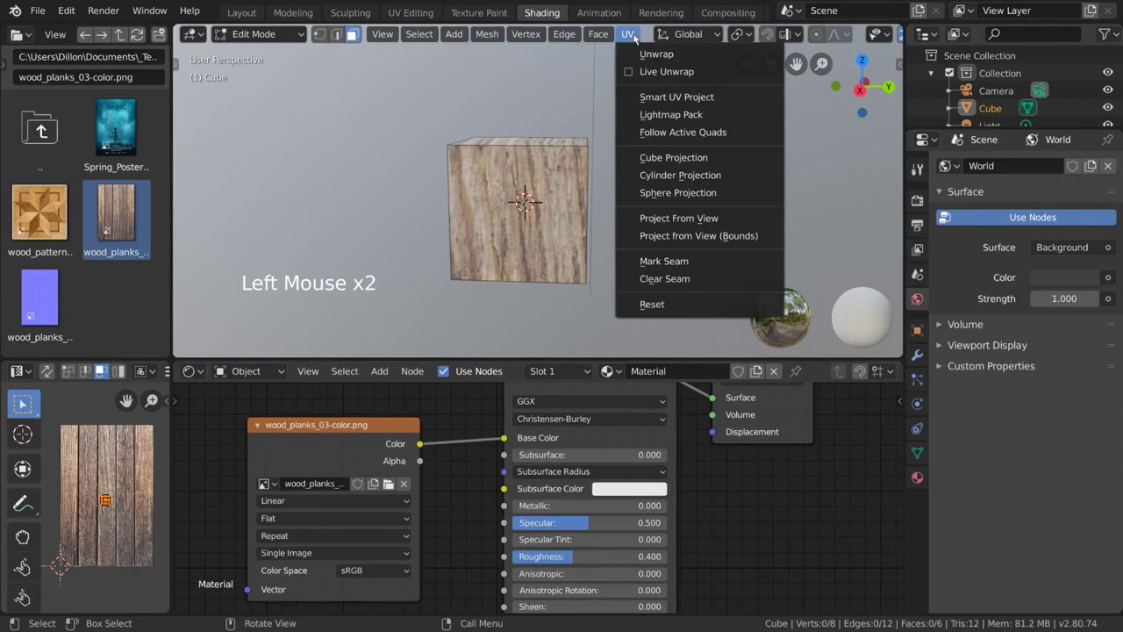
Step: Select the entire cube and orbit to inspect the enlarged wood grain from several sides
key(a)
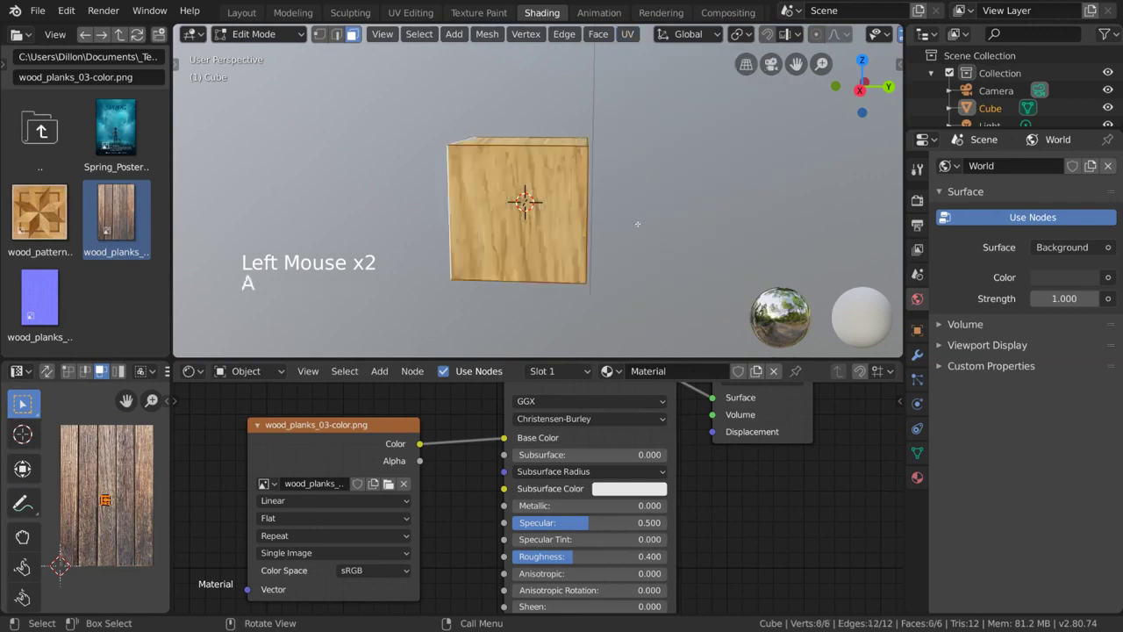
mouse_move(630, 226)
middle_down()
mouse_move(671, 234)
mouse_move(632, 226)
middle_up()
middle_drag(630, 156, 632, 147)
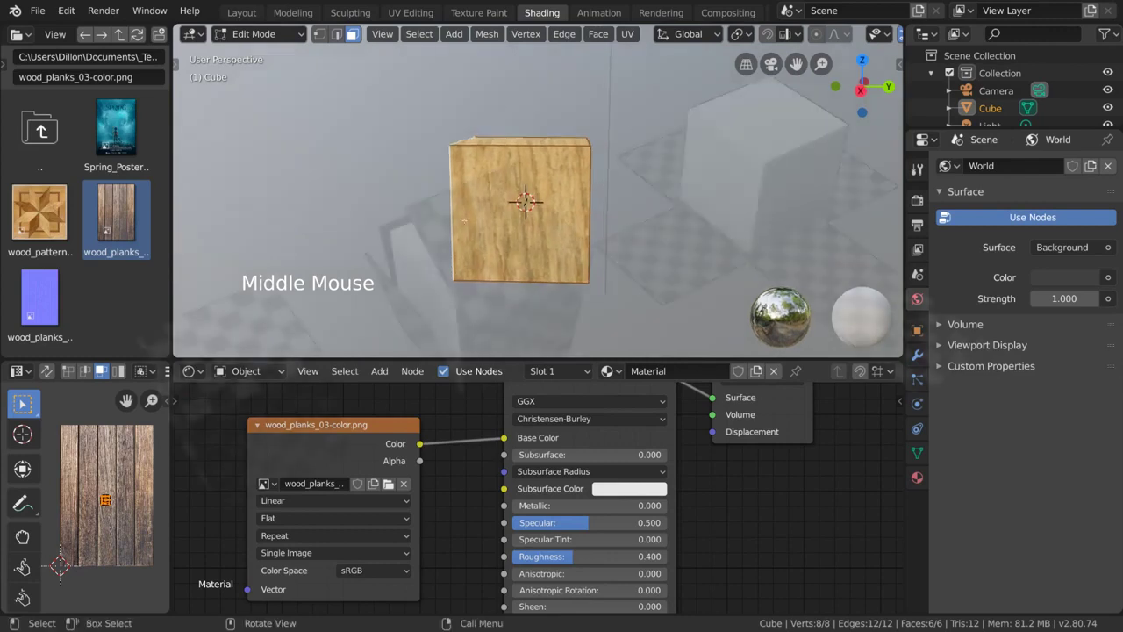
middle_drag(544, 211, 541, 201)
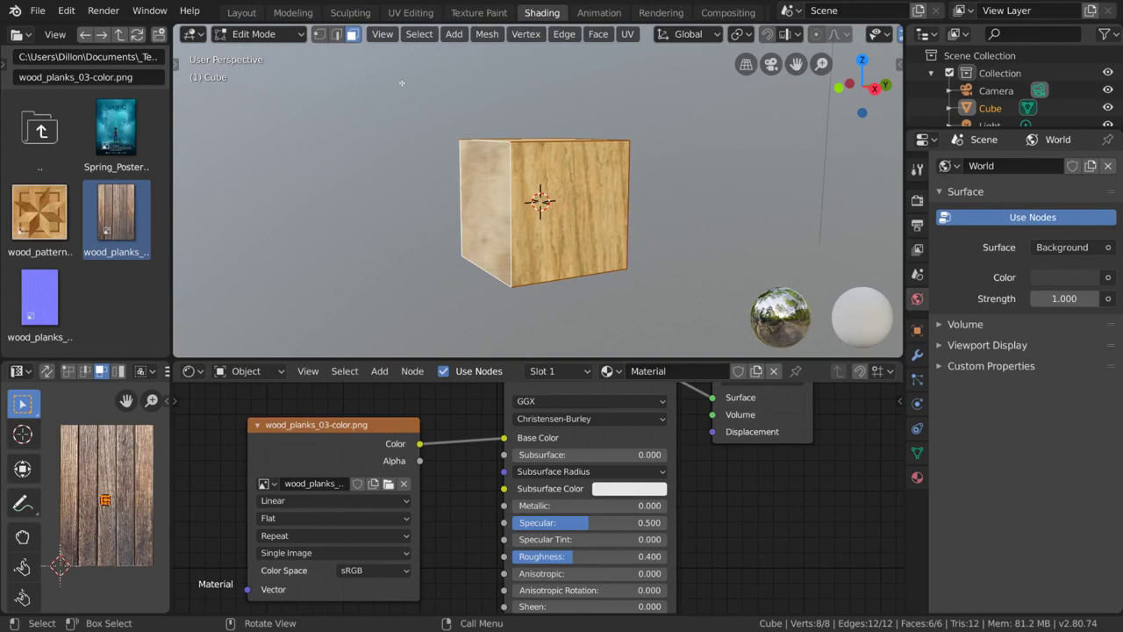
Step: In Edge select mode, pick several cube edges and mark them as seams
click(337, 34)
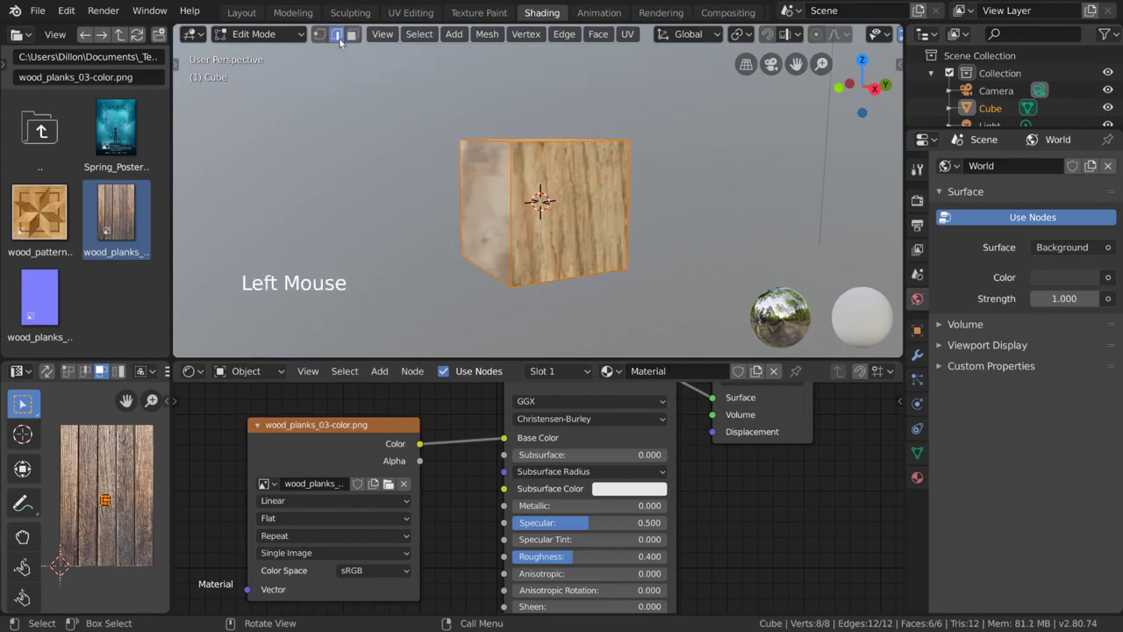
click(448, 179)
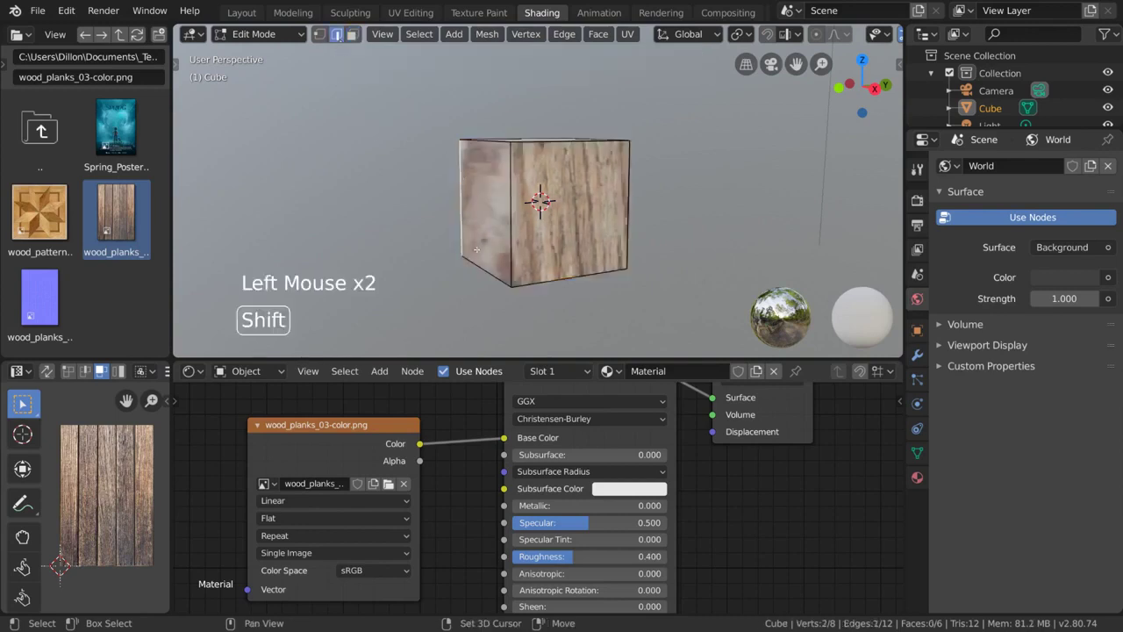
shift+click(504, 229)
shift+click(505, 230)
middle_drag(506, 230, 510, 230)
shift+click(474, 276)
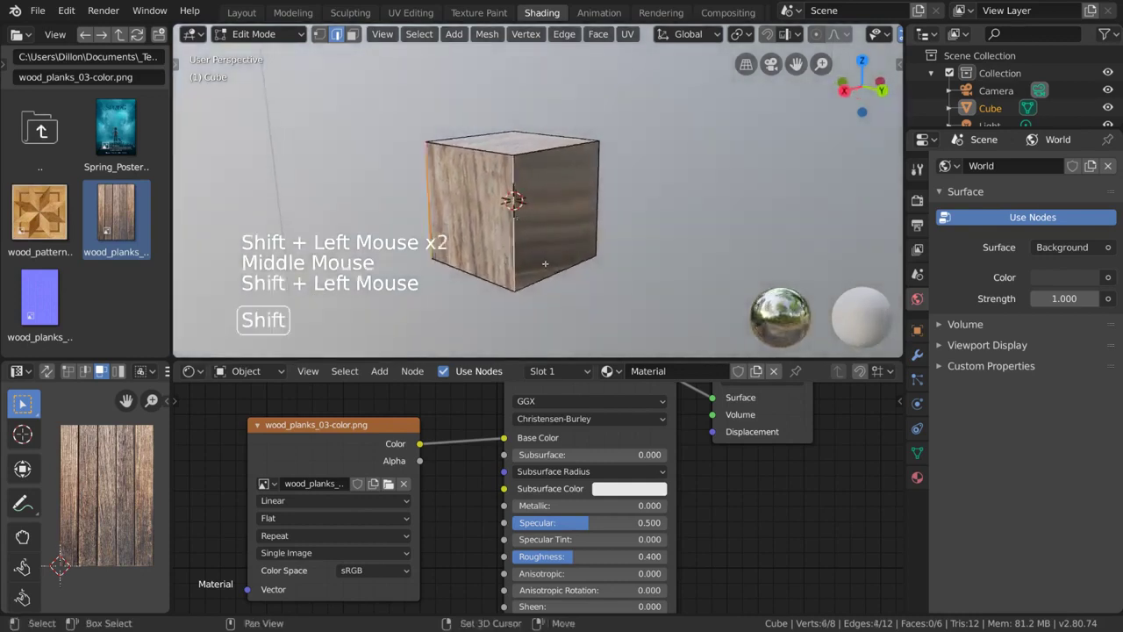
shift+click(438, 281)
shift+click(599, 212)
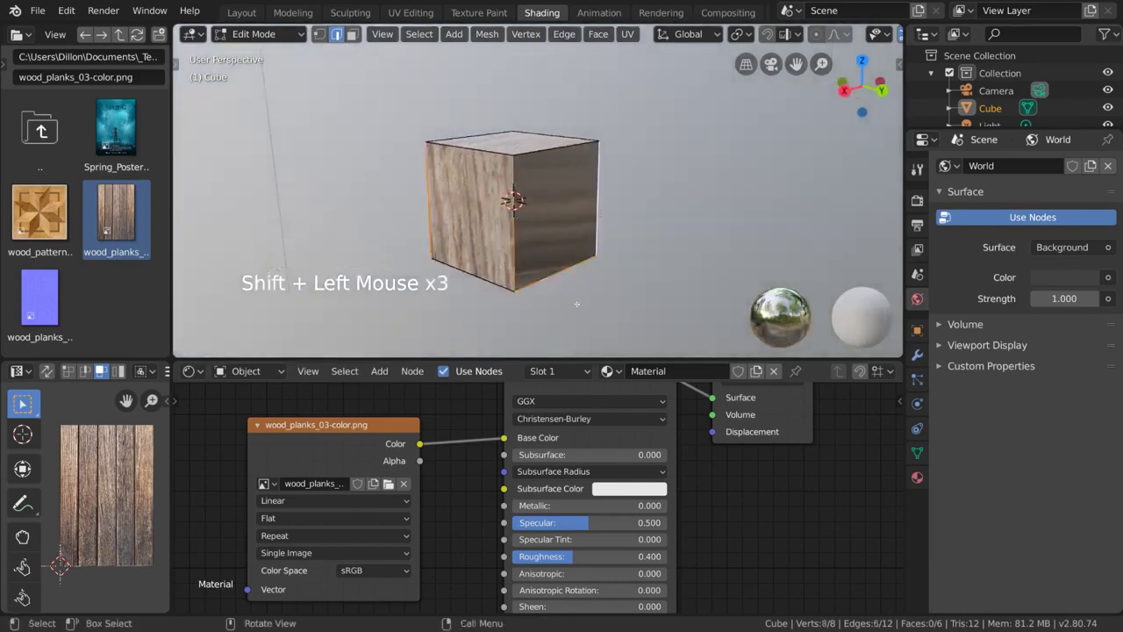
middle_drag(600, 212, 656, 300)
click(627, 33)
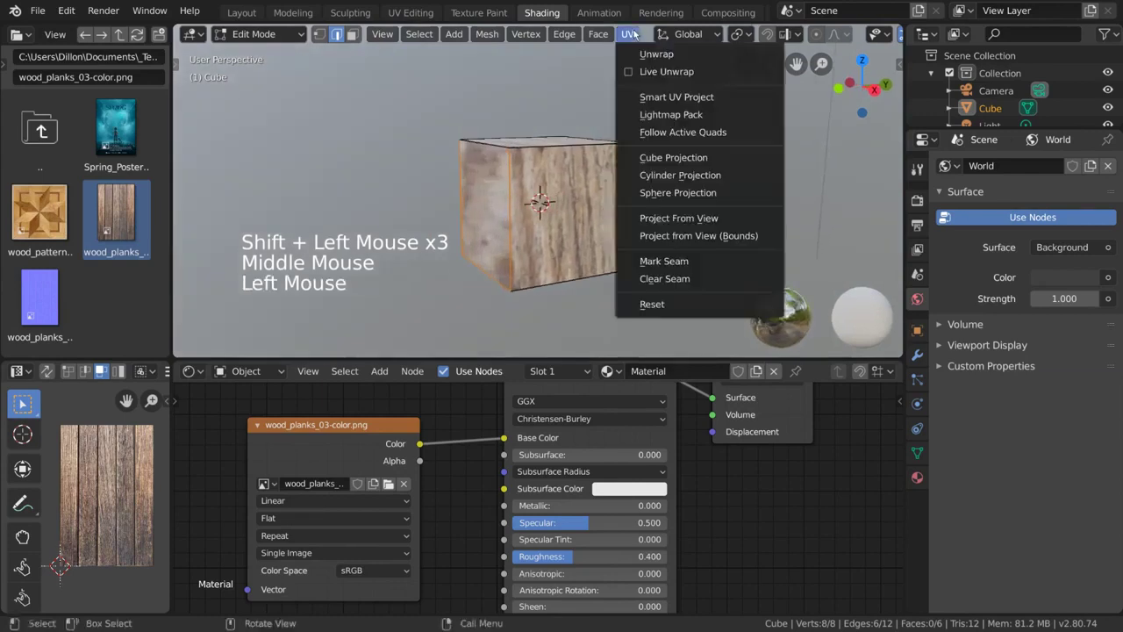
click(733, 267)
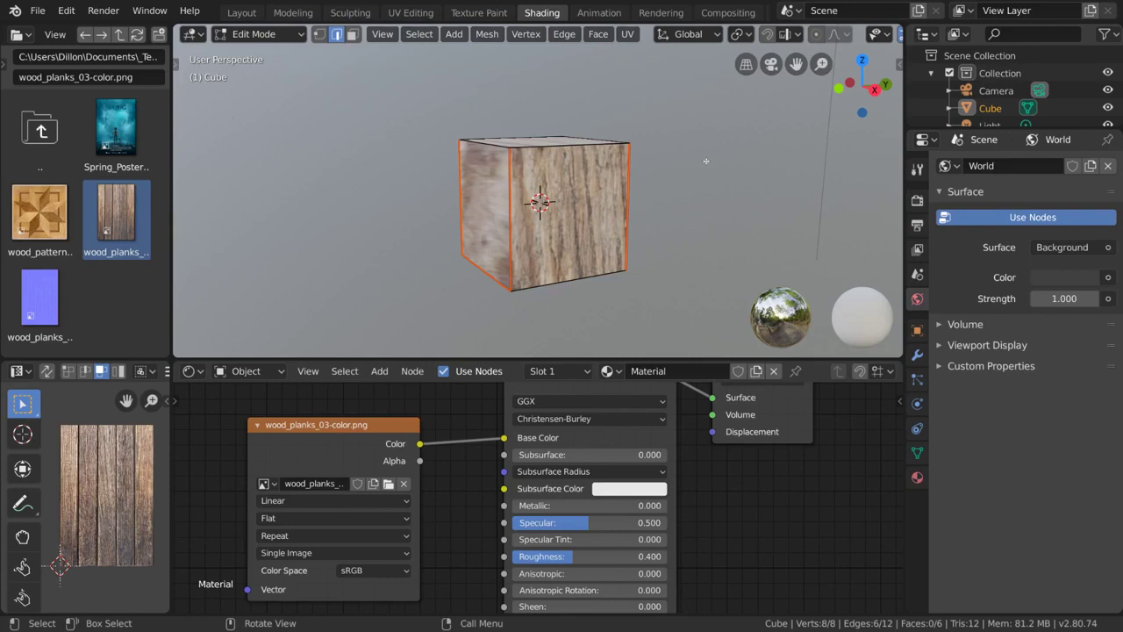
Step: Mark one underside edge as a seam, then select the whole cube
middle_drag(703, 162, 698, 162)
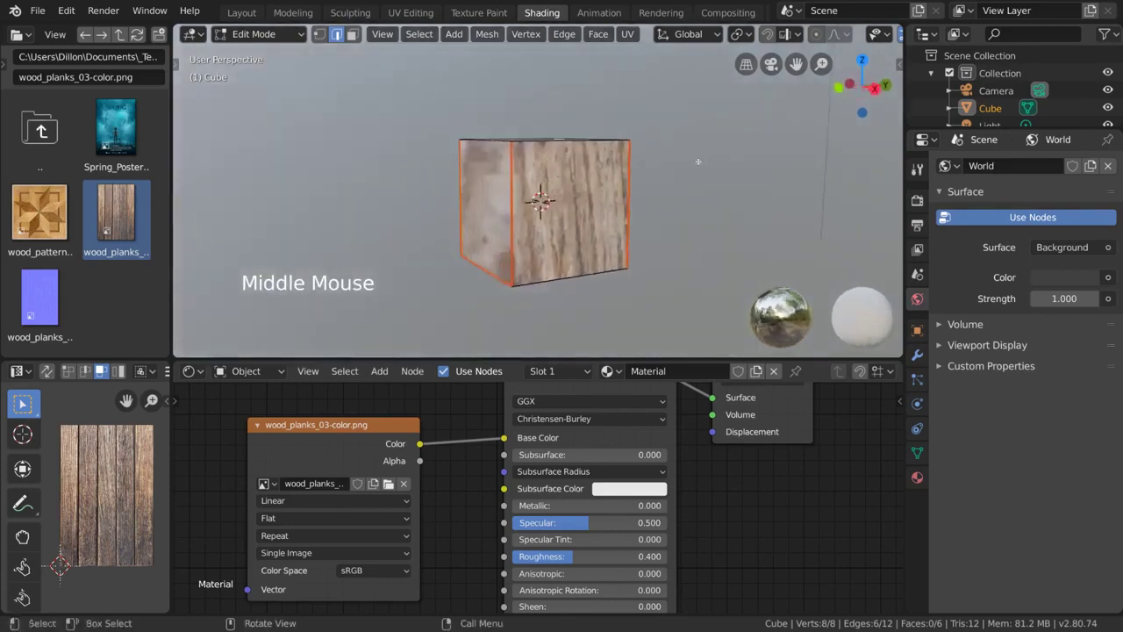
click(585, 275)
middle_drag(584, 275, 653, 35)
click(628, 34)
click(673, 260)
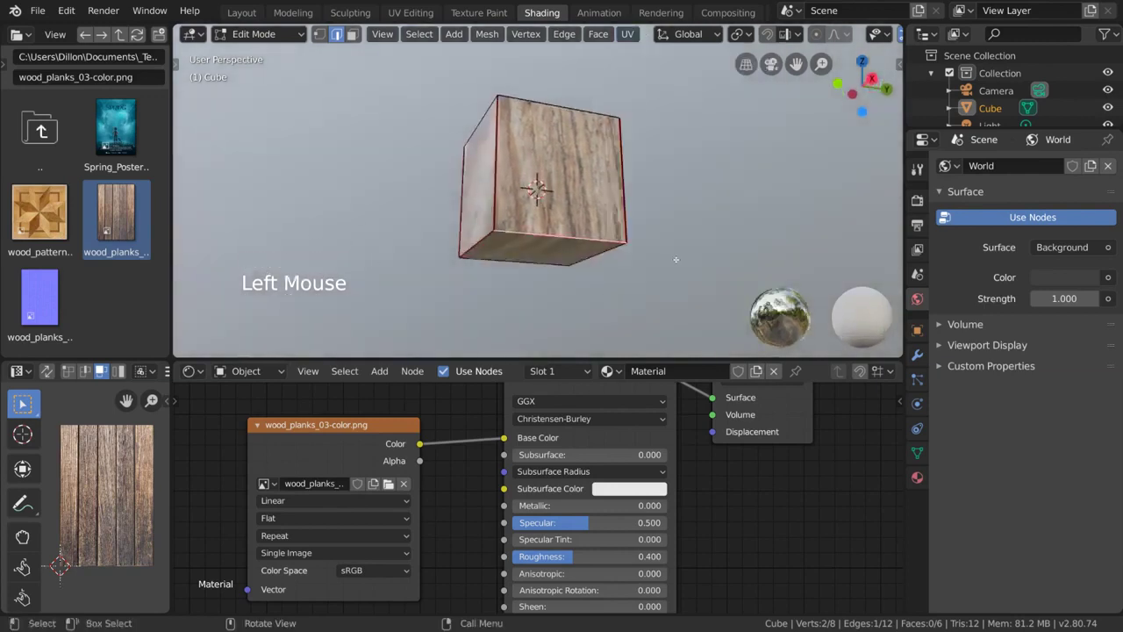
key(a)
middle_drag(671, 261, 645, 106)
Step: Unwrap the cube along its marked seams and zoom out to view it
click(635, 37)
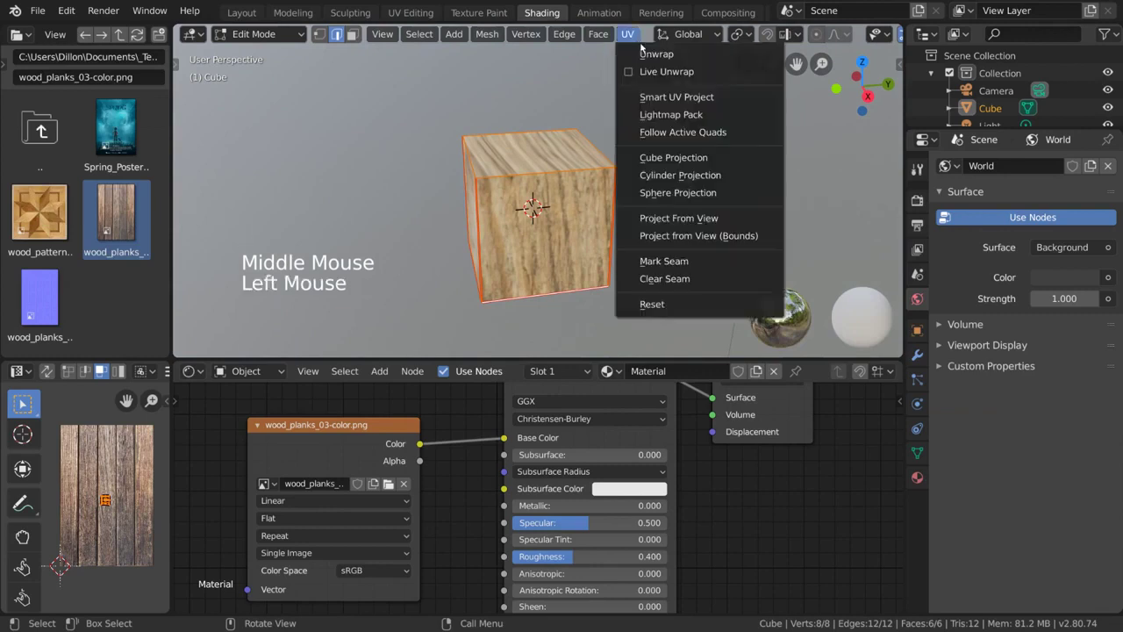
click(719, 54)
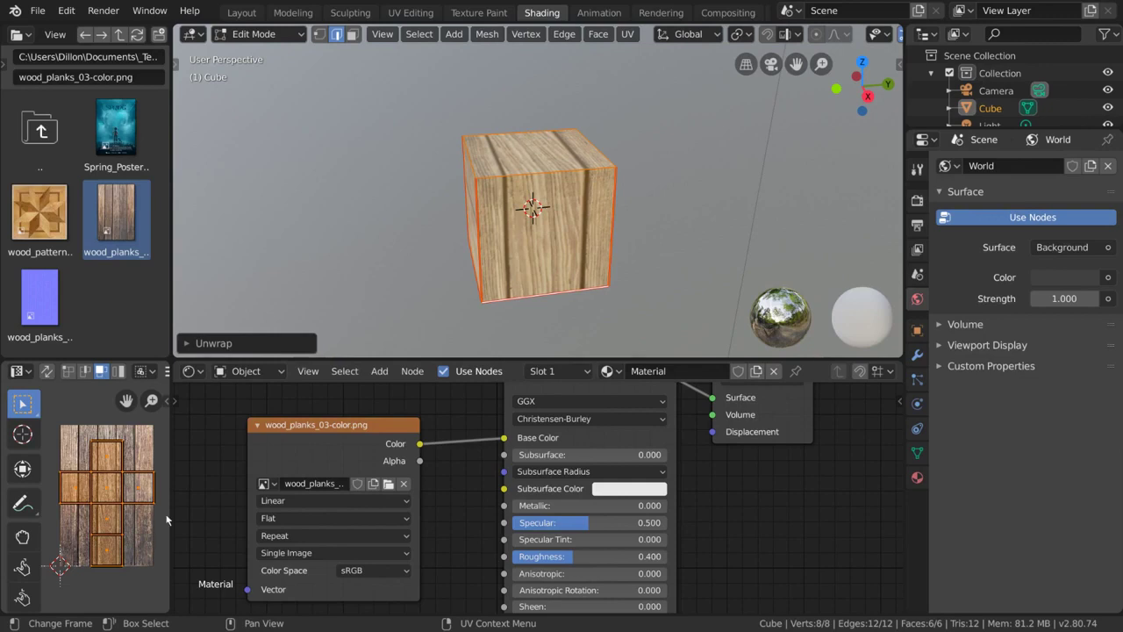
middle_drag(500, 263, 537, 272)
scroll(542, 270, down, 2)
Step: Select individual faces, then edges, to check where their UV islands land
click(339, 38)
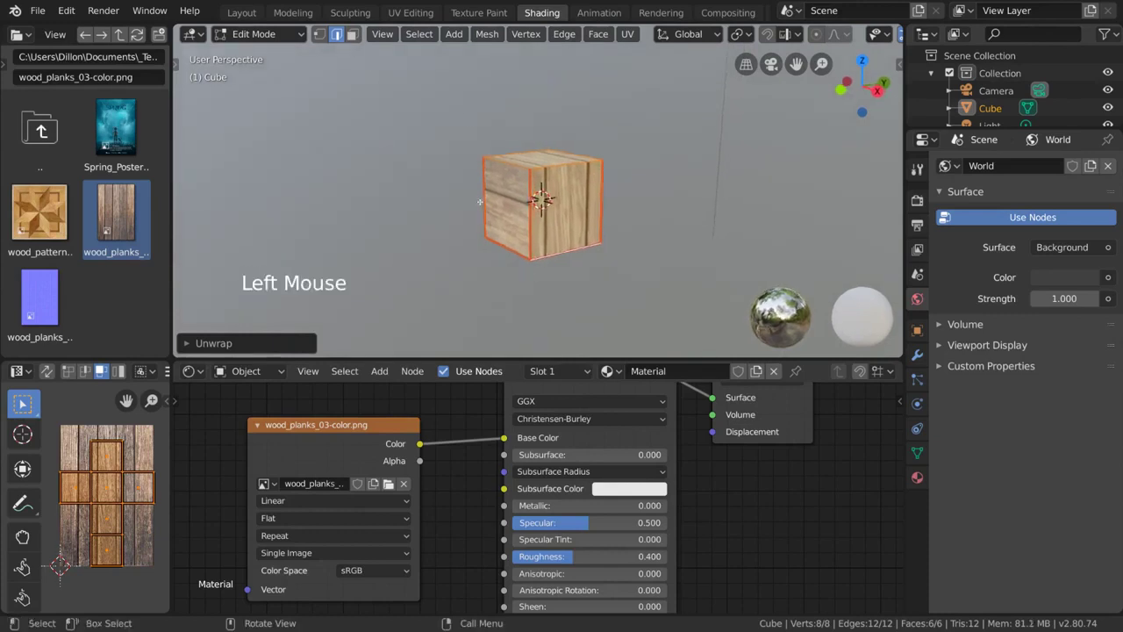
click(352, 35)
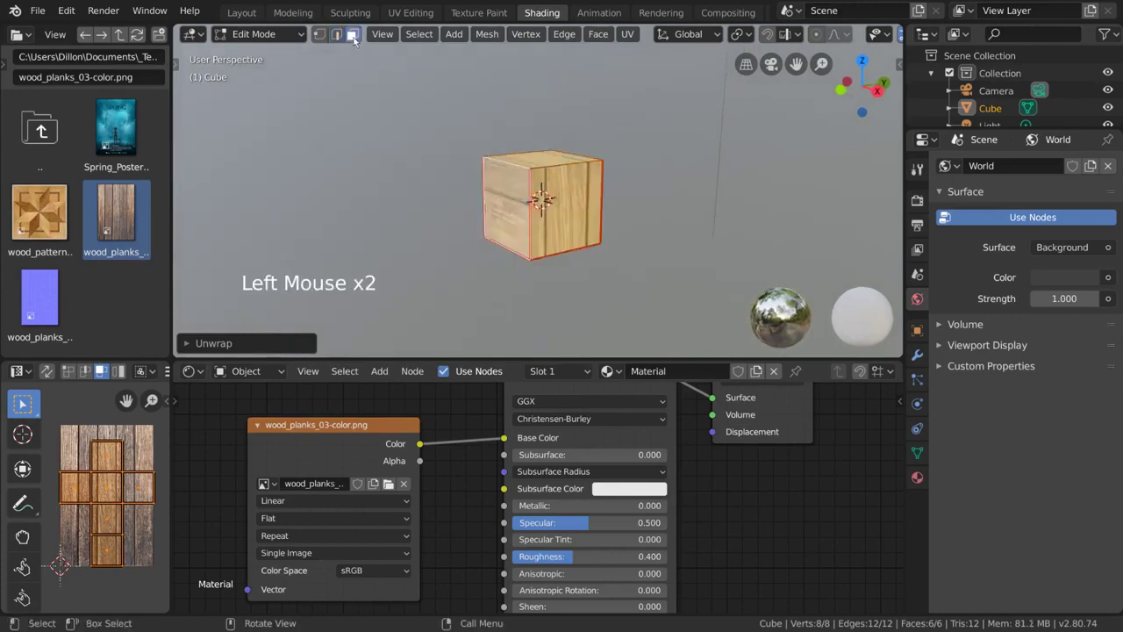
click(499, 197)
middle_drag(500, 196, 522, 169)
shift+click(558, 203)
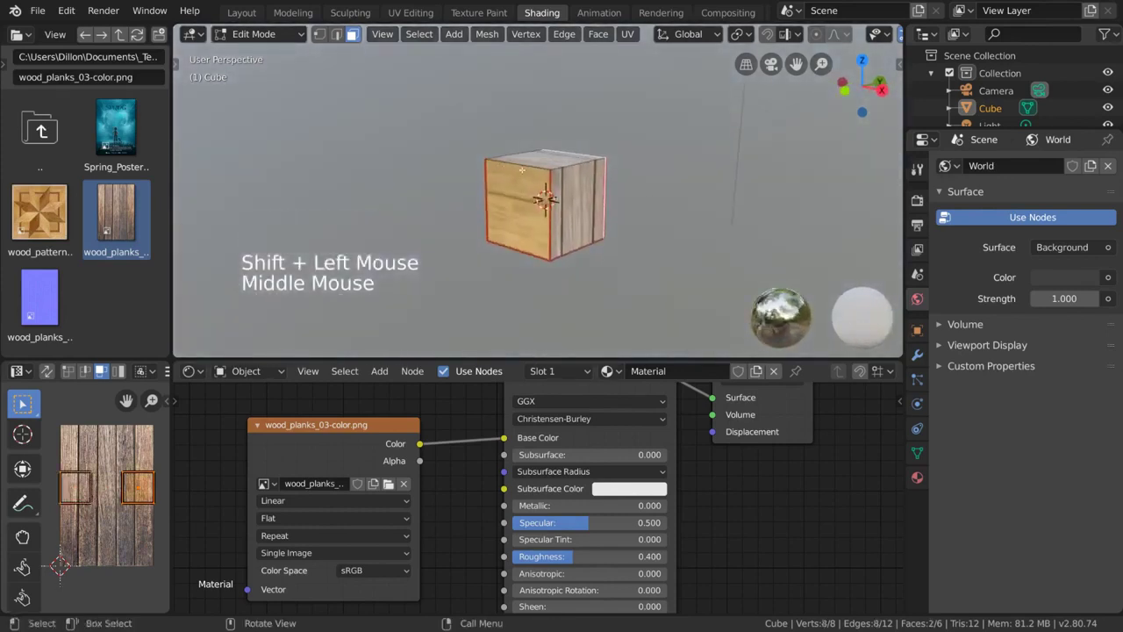
click(337, 33)
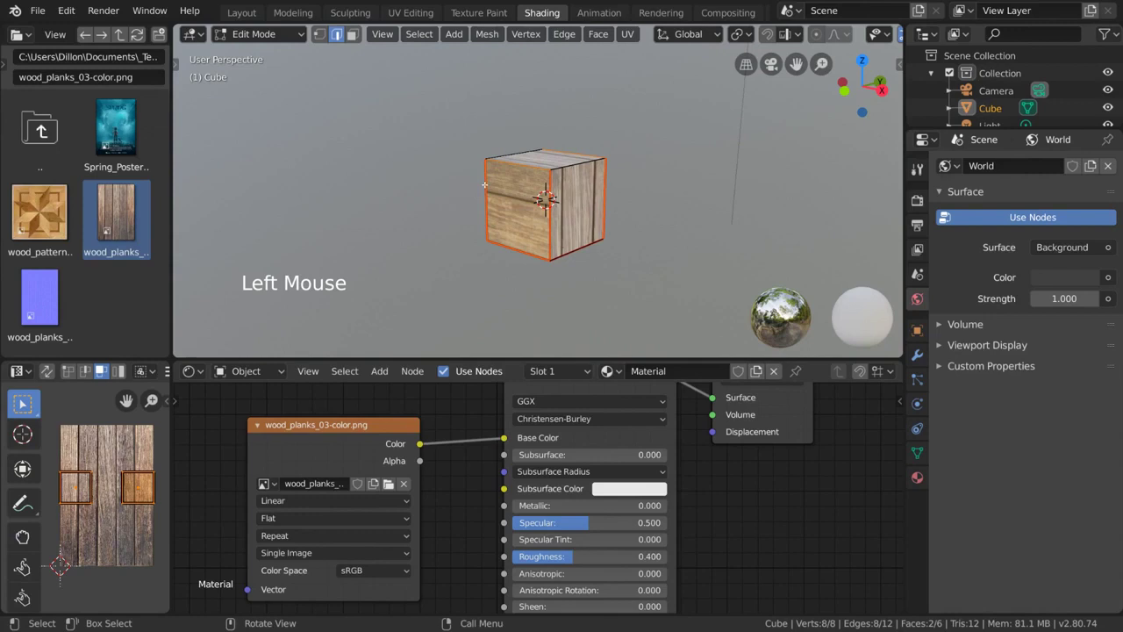
shift+click(510, 163)
middle_drag(511, 164, 571, 145)
shift+click(578, 158)
Step: Select the whole cube to display the full cross-shaped UV layout over the planks
key(a)
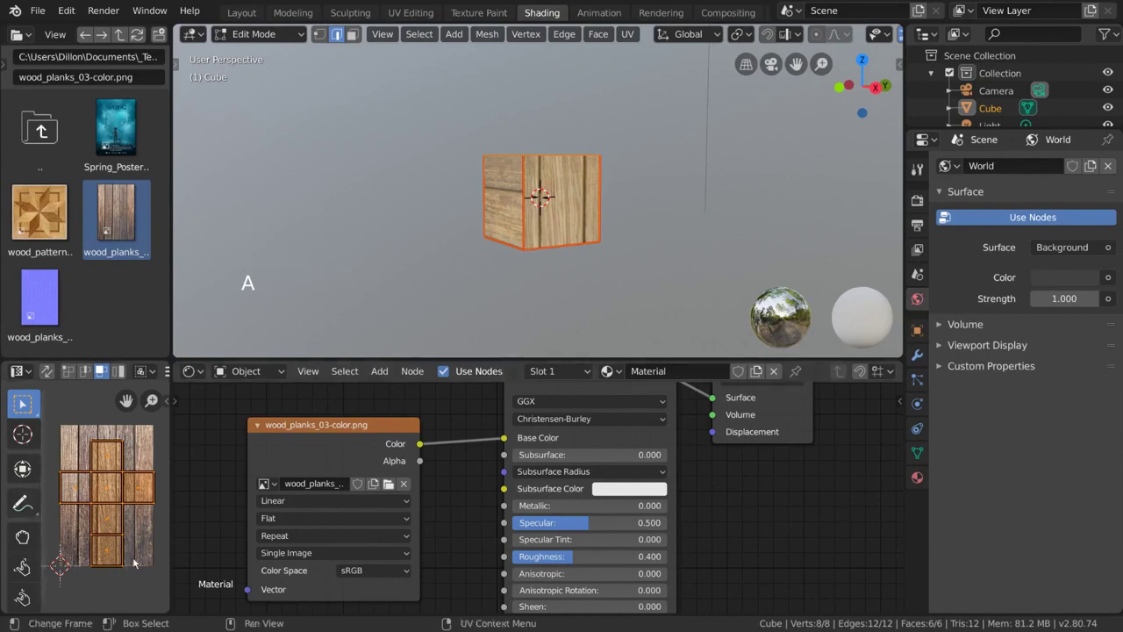
middle_drag(566, 247, 561, 281)
click(557, 220)
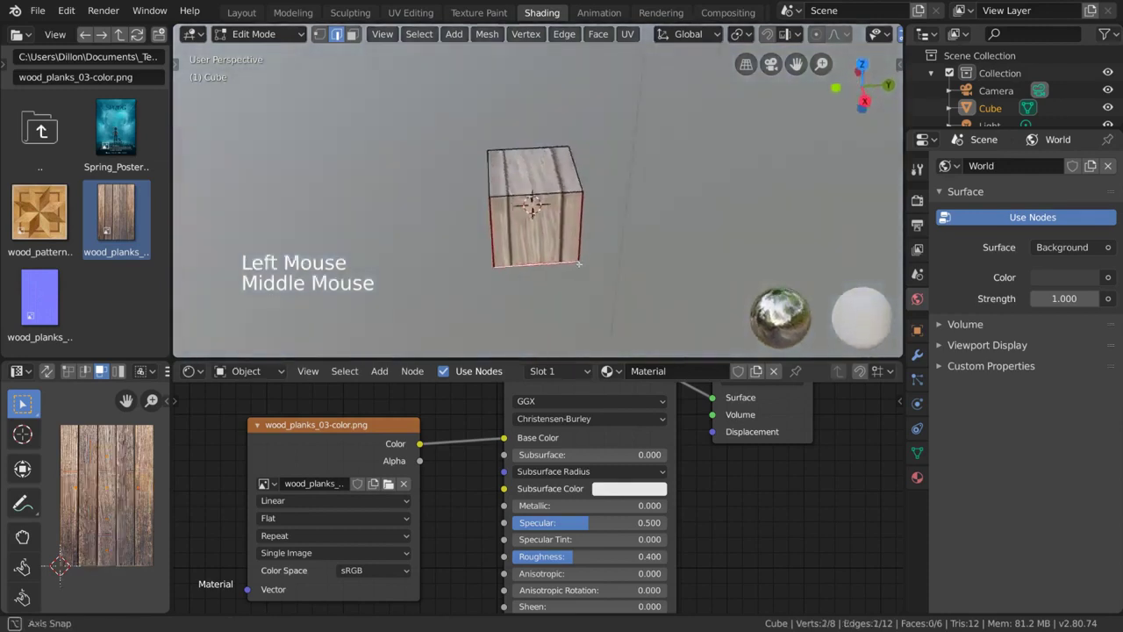
key(a)
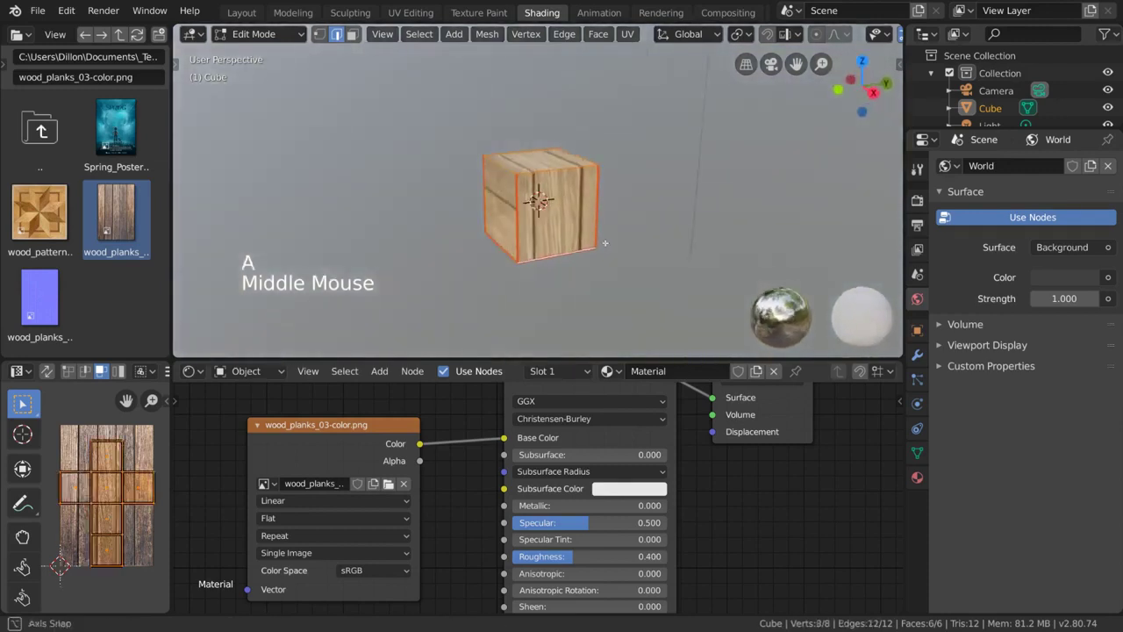